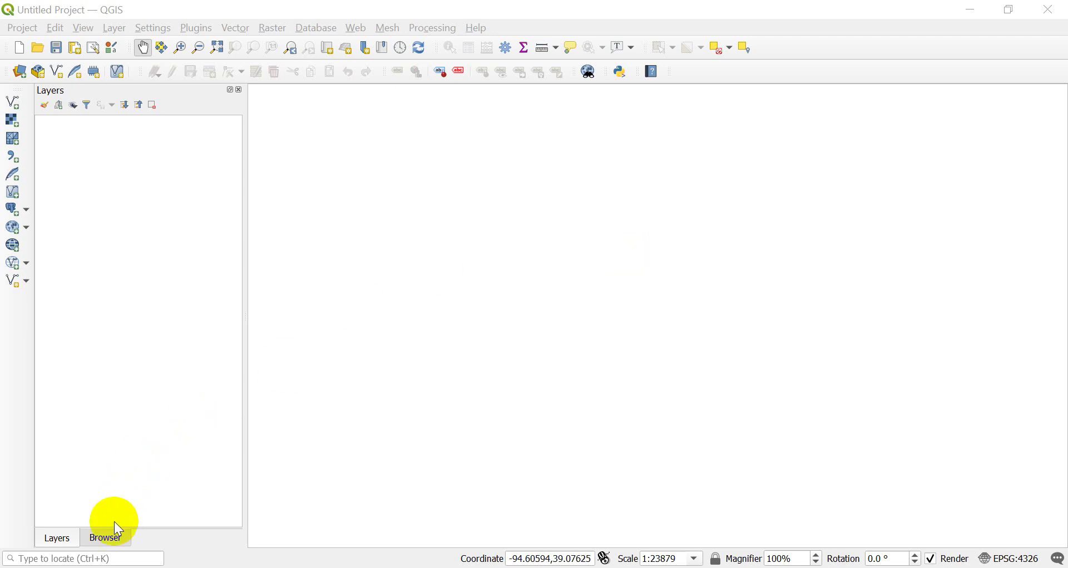
Drag state_population_2010_2019 from the Browser onto the map, accepting the NAD83 to WGS 84 transformation
click(112, 540)
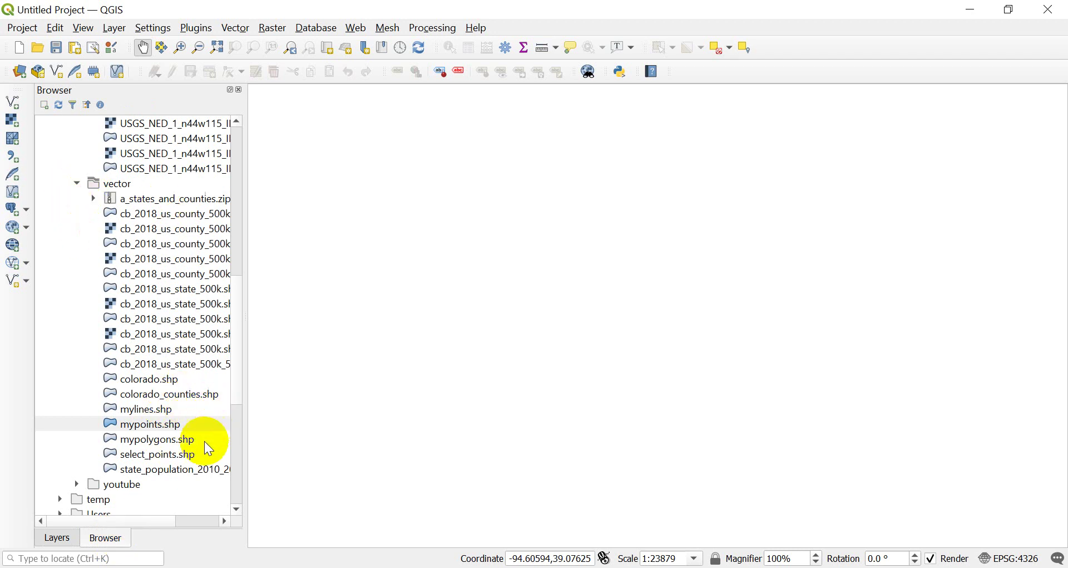
click(174, 470)
drag(154, 474, 393, 389)
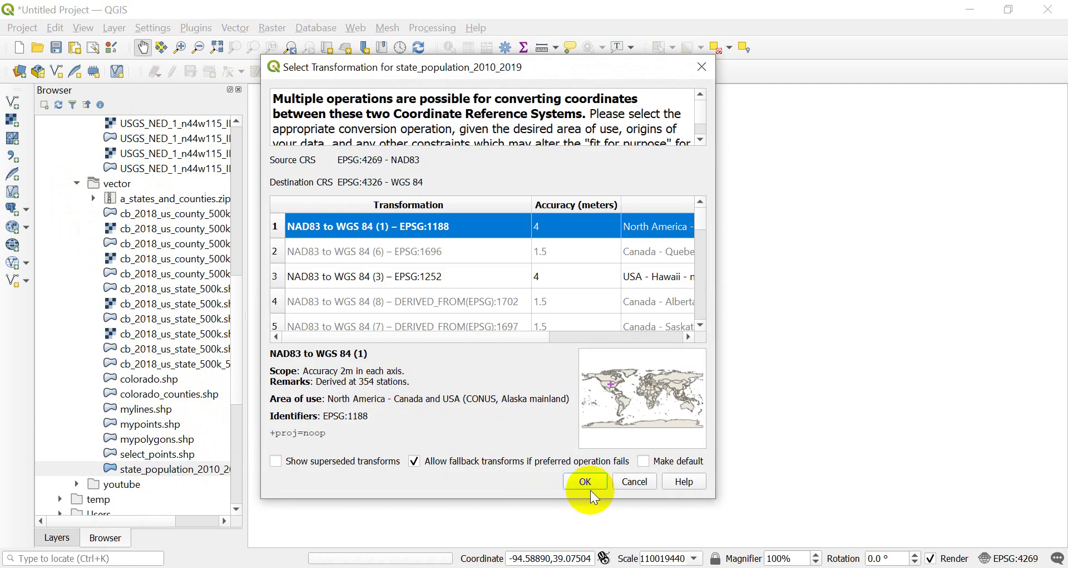
click(590, 483)
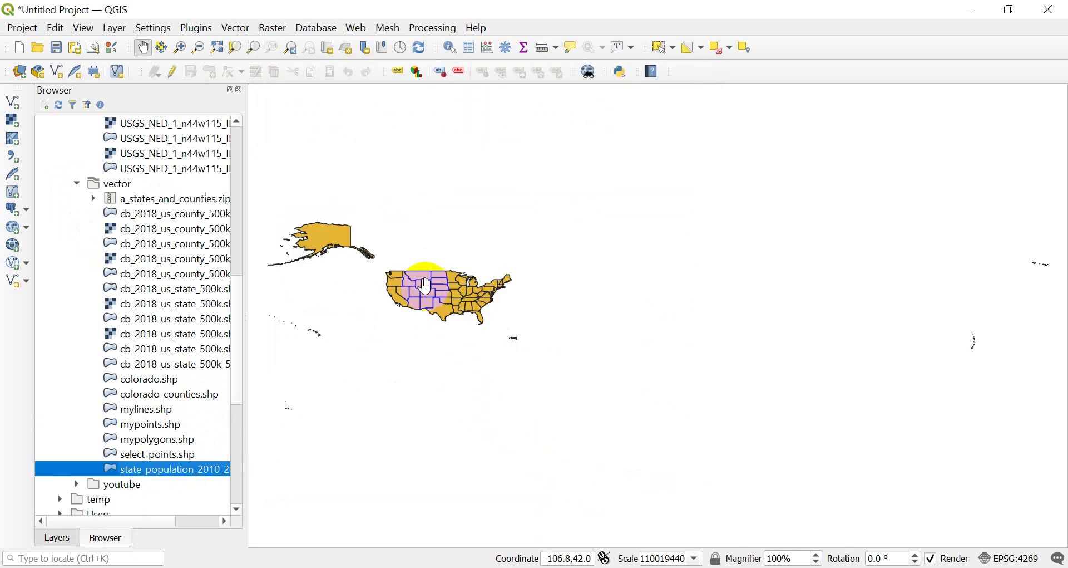
scroll(426, 287, up, 2)
drag(422, 286, 544, 303)
scroll(481, 299, up, 1)
scroll(543, 302, down, 1)
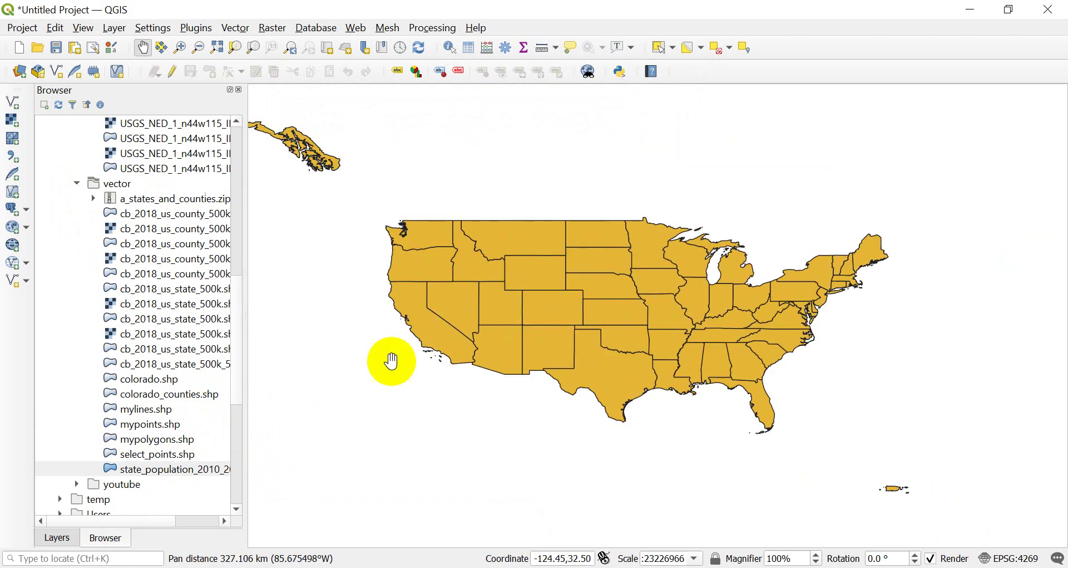
click(64, 537)
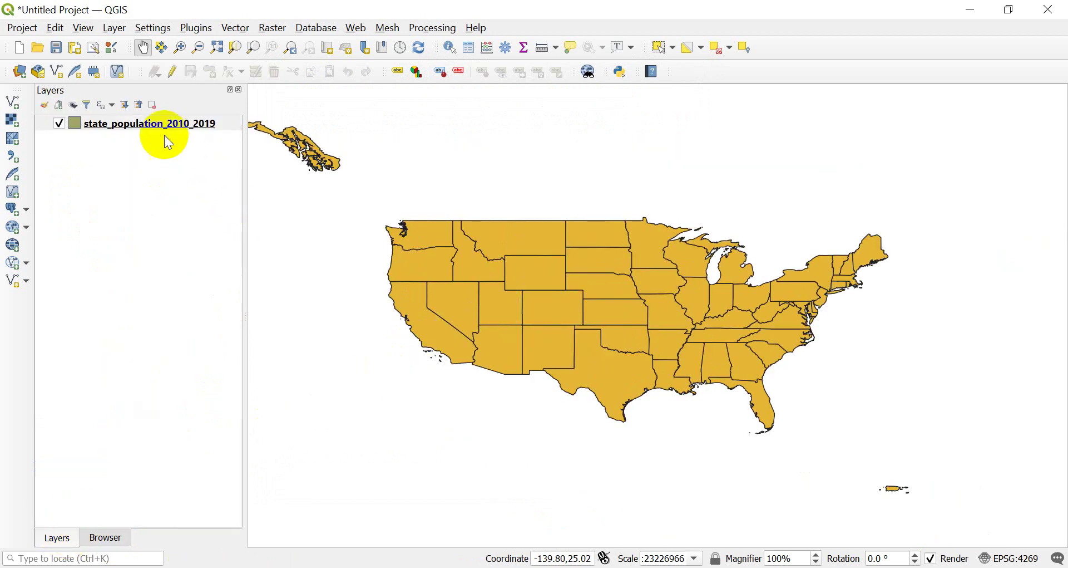
right_click(145, 126)
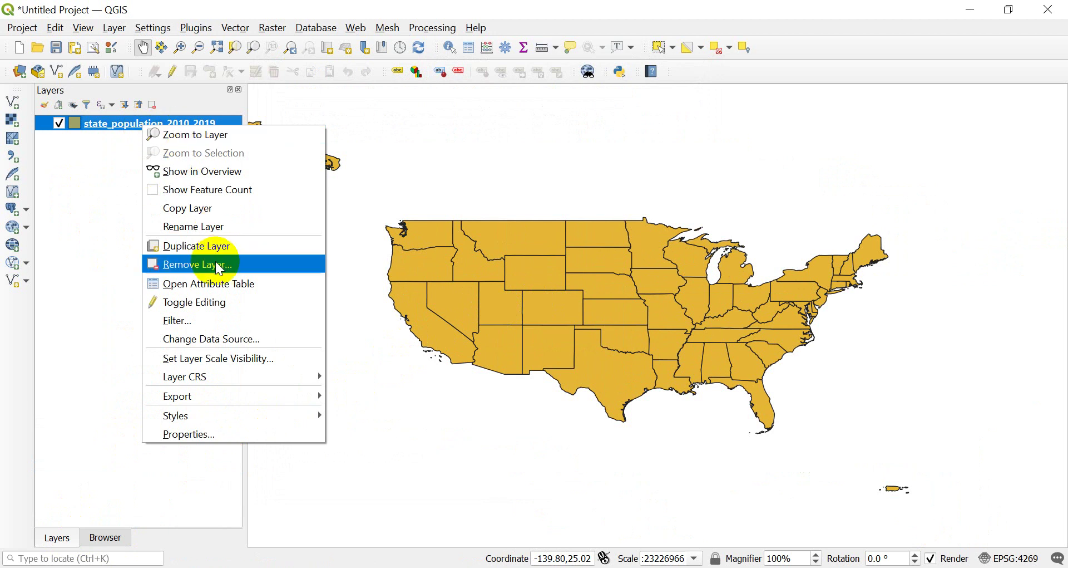
click(222, 278)
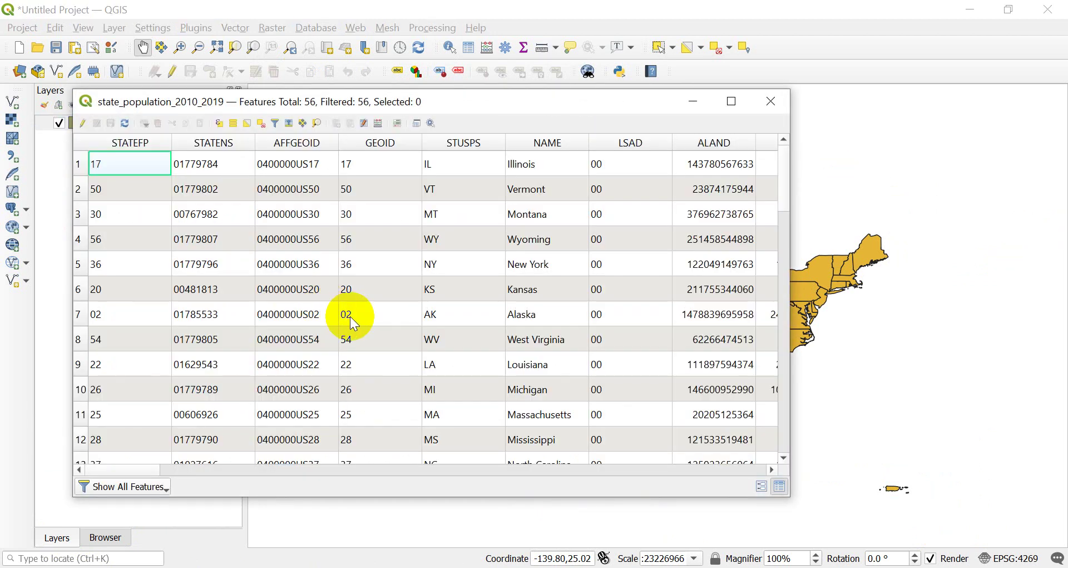
mouse_move(132, 465)
mouse_down()
mouse_move(386, 445)
mouse_move(771, 452)
mouse_move(644, 453)
mouse_move(454, 479)
mouse_move(127, 465)
mouse_up()
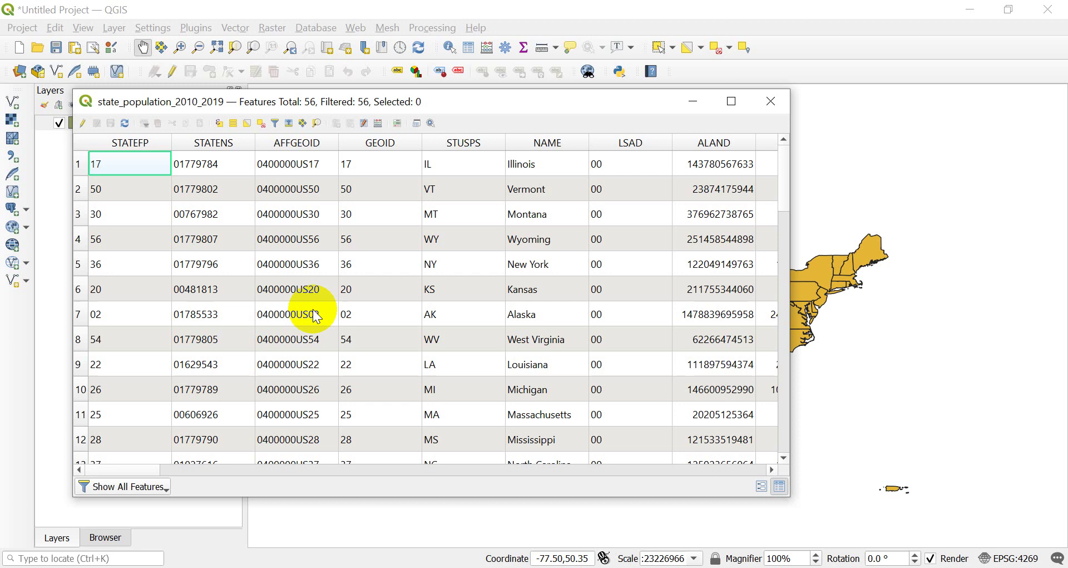
click(764, 100)
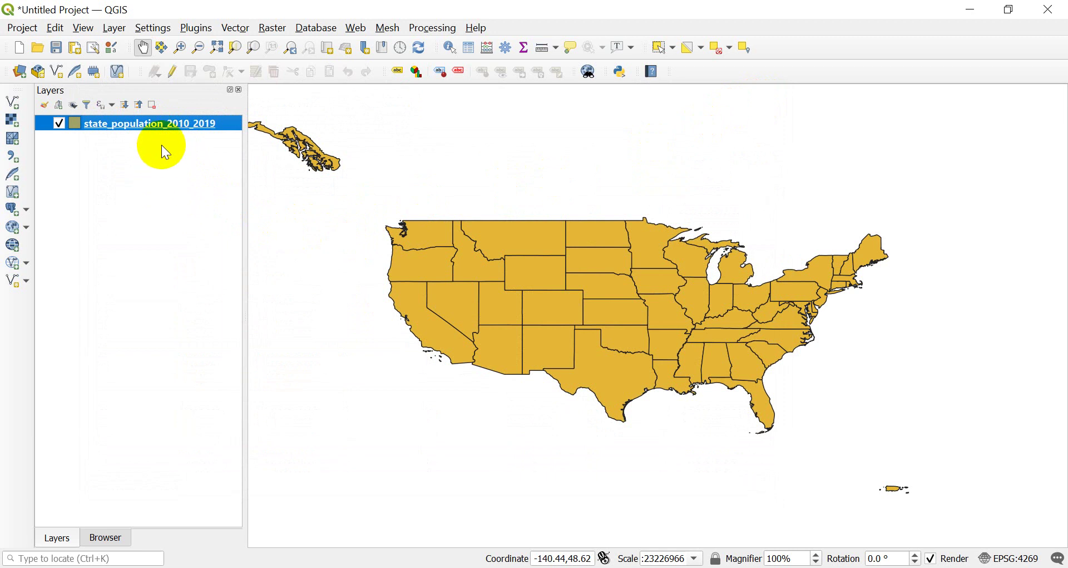
Open Export > Save Features As for state_population_2010_2019 and list the available formats
right_click(133, 131)
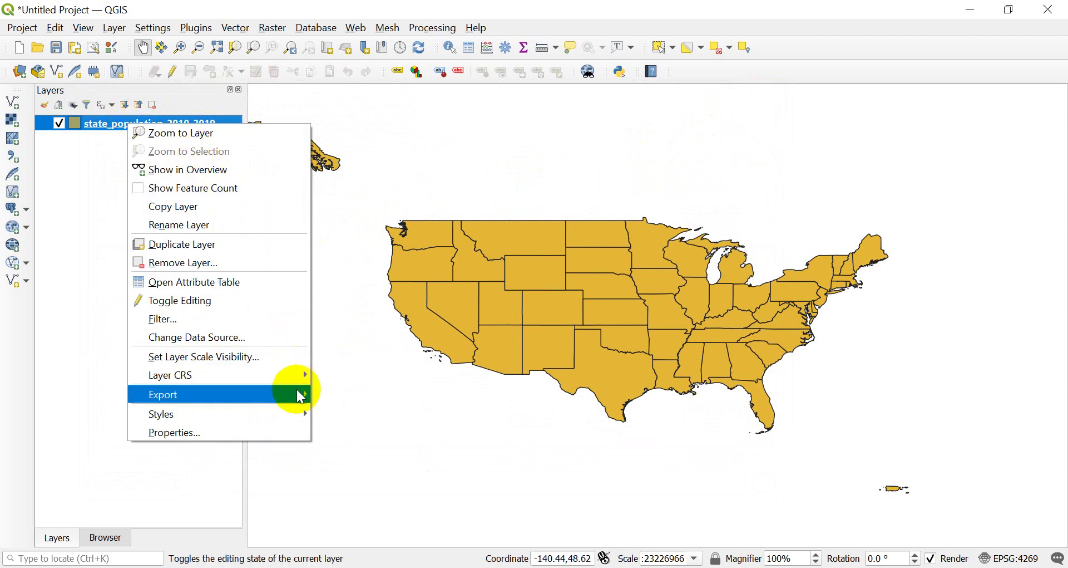
mouse_move(301, 396)
click(355, 394)
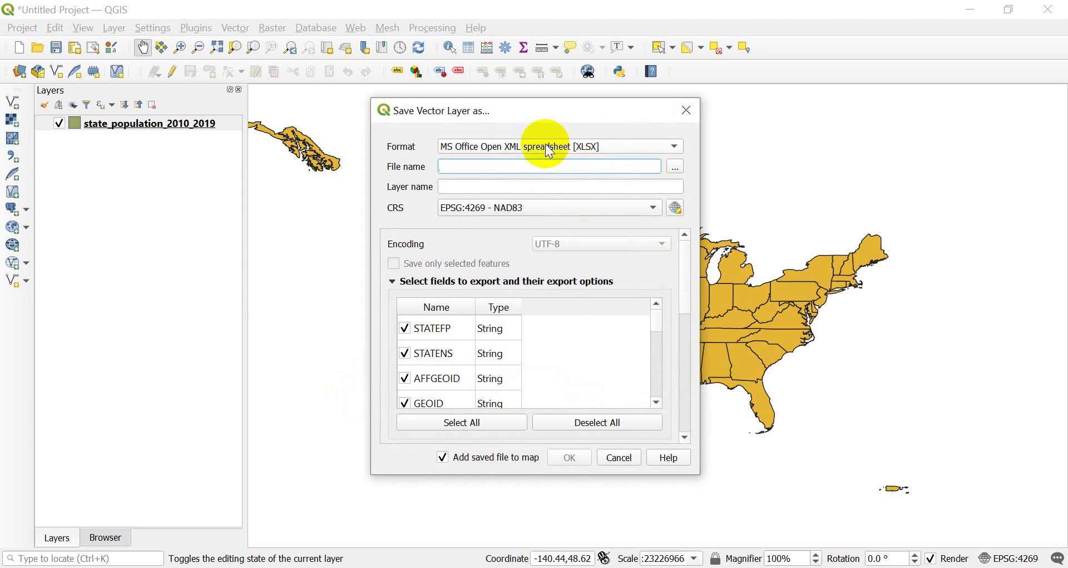
click(521, 146)
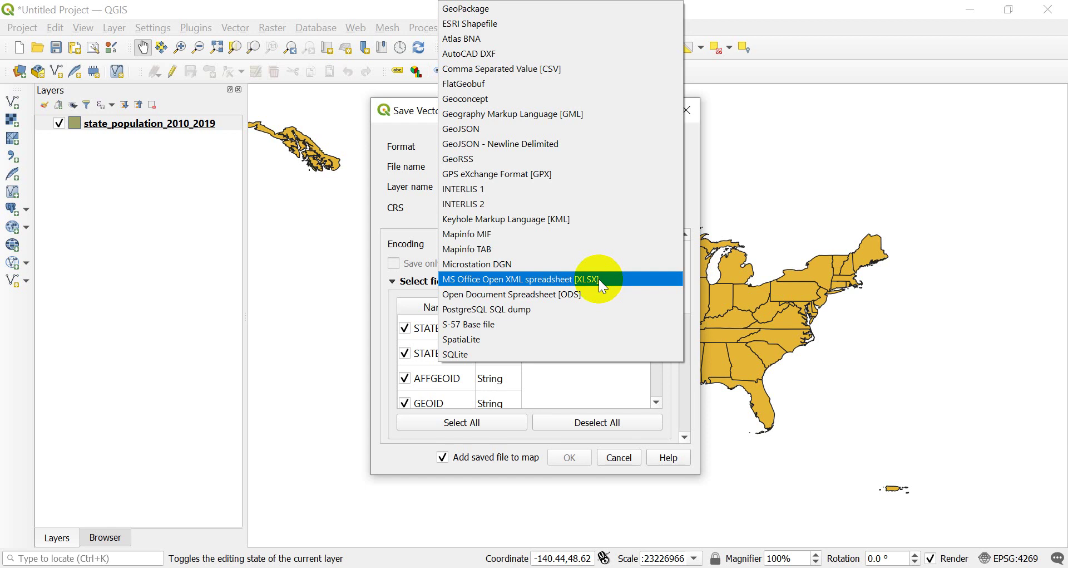
Choose Comma Separated Value [CSV] format and name the output file states_info in C:\temp
click(482, 70)
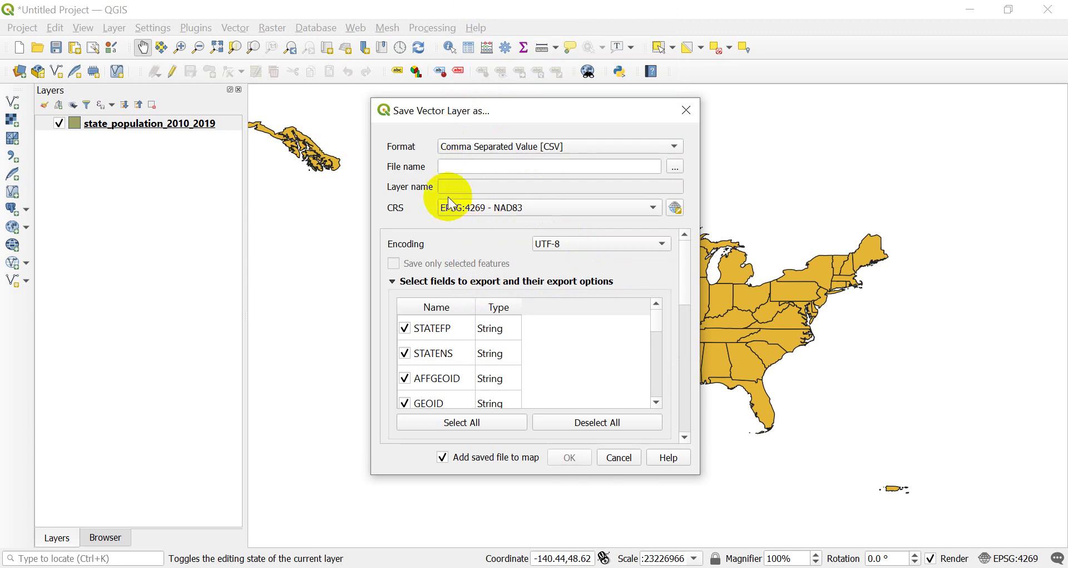
click(676, 165)
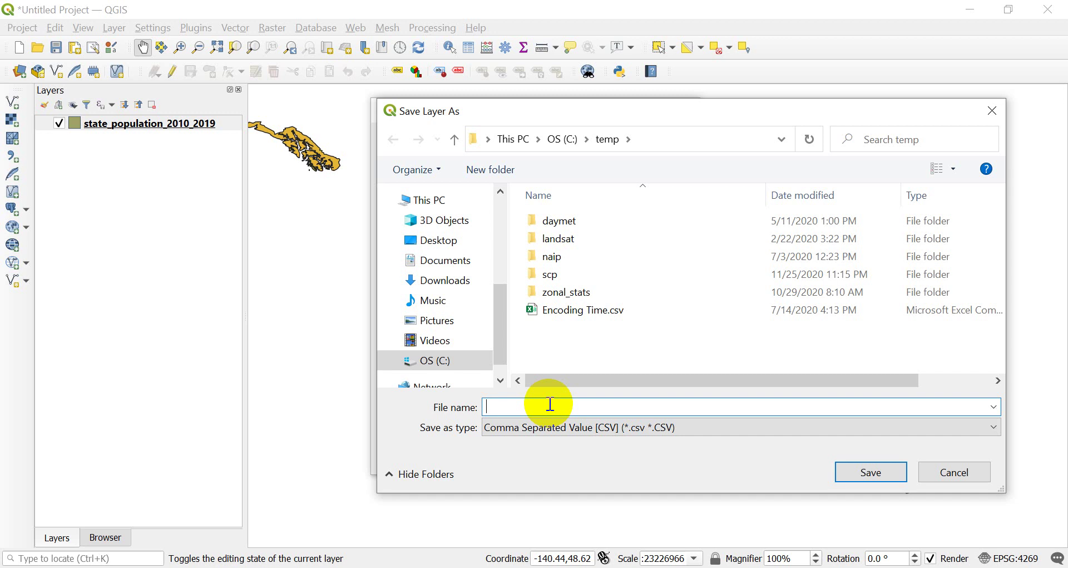
text(states_info)
key(Return)
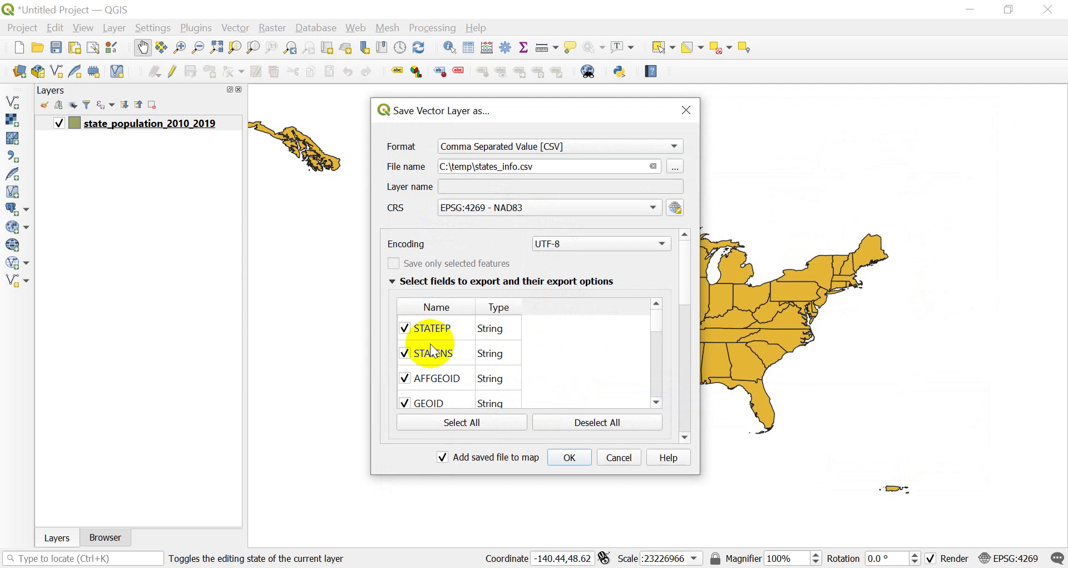
Review the export fields and options, then run the CSV export to states_info.csv
scroll(429, 347, down, 1)
scroll(429, 350, up, 1)
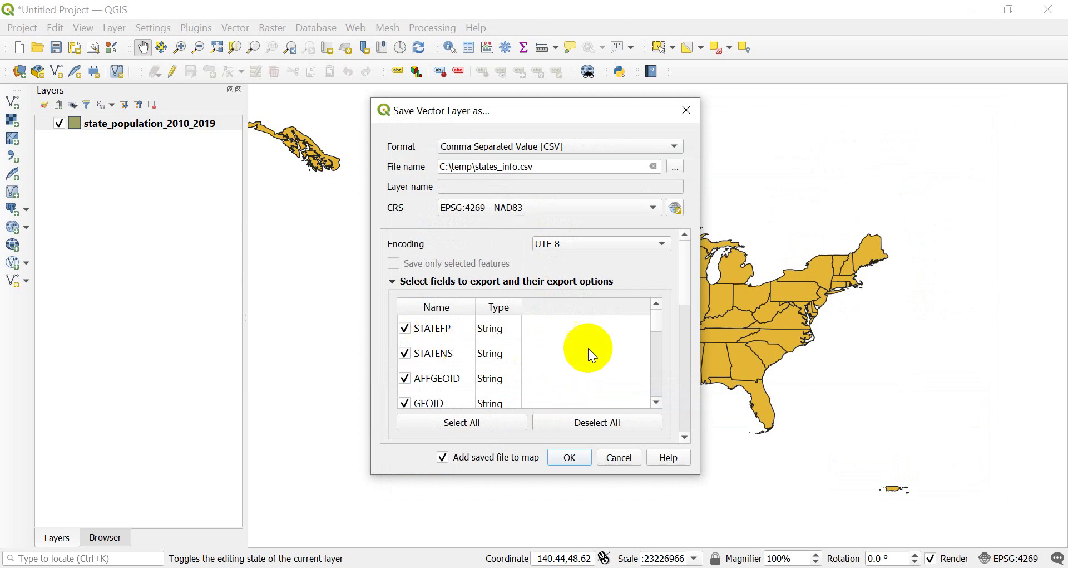
scroll(680, 292, down, 2)
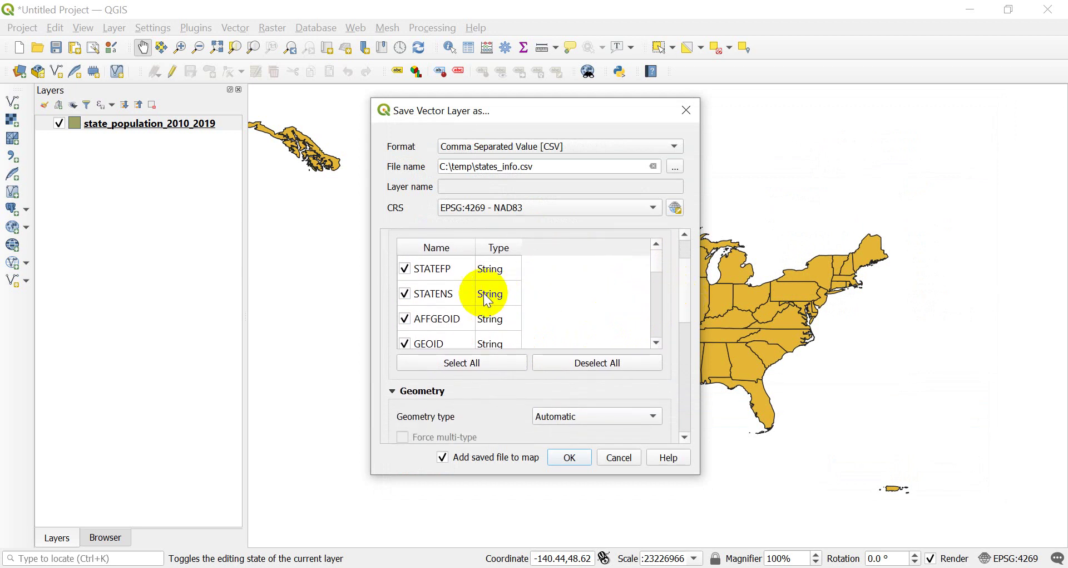
scroll(430, 295, down, 2)
scroll(429, 293, up, 4)
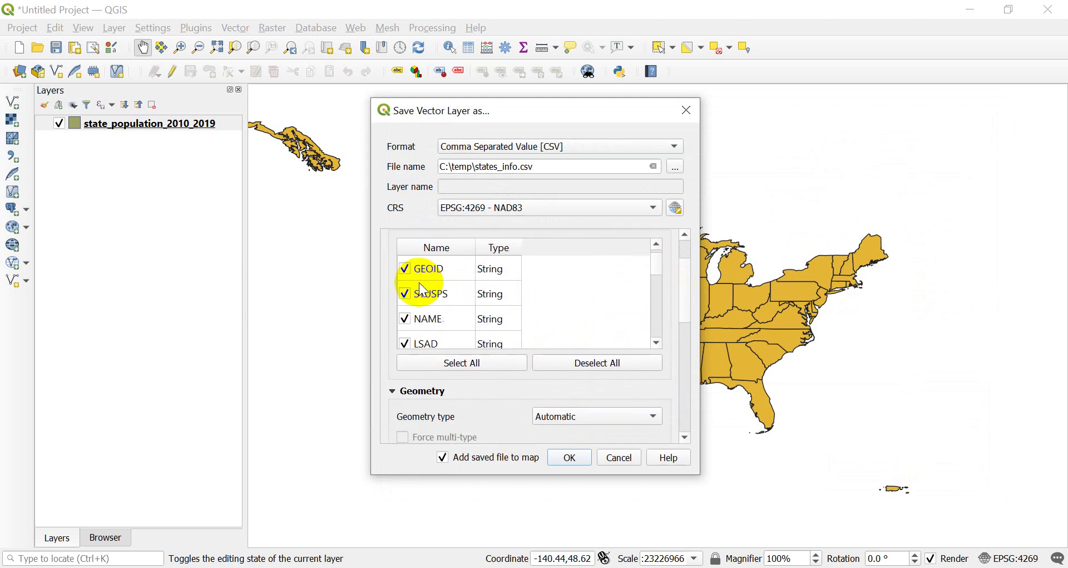
scroll(455, 333, down, 3)
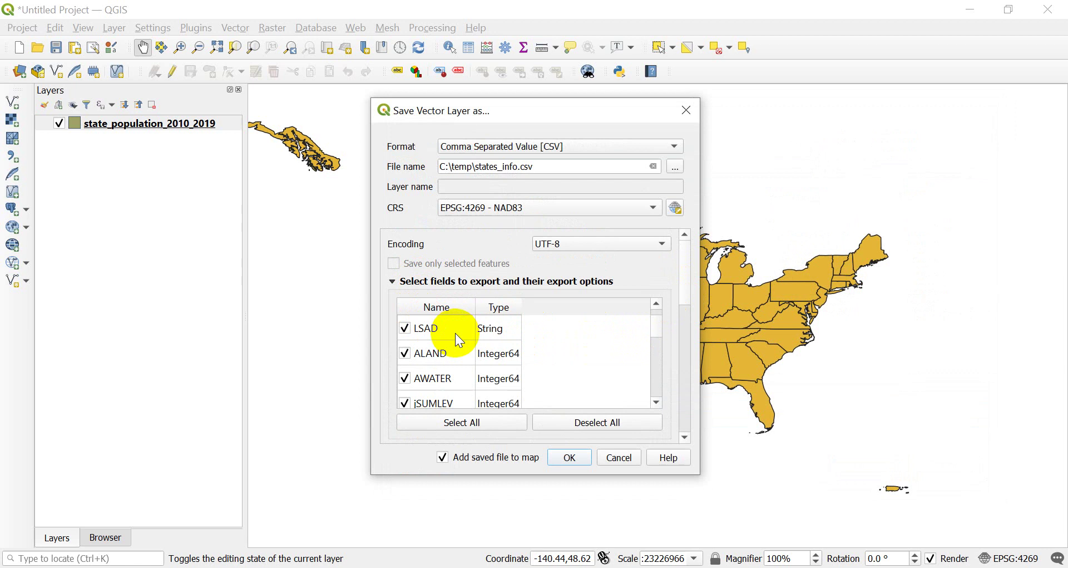
scroll(453, 337, down, 5)
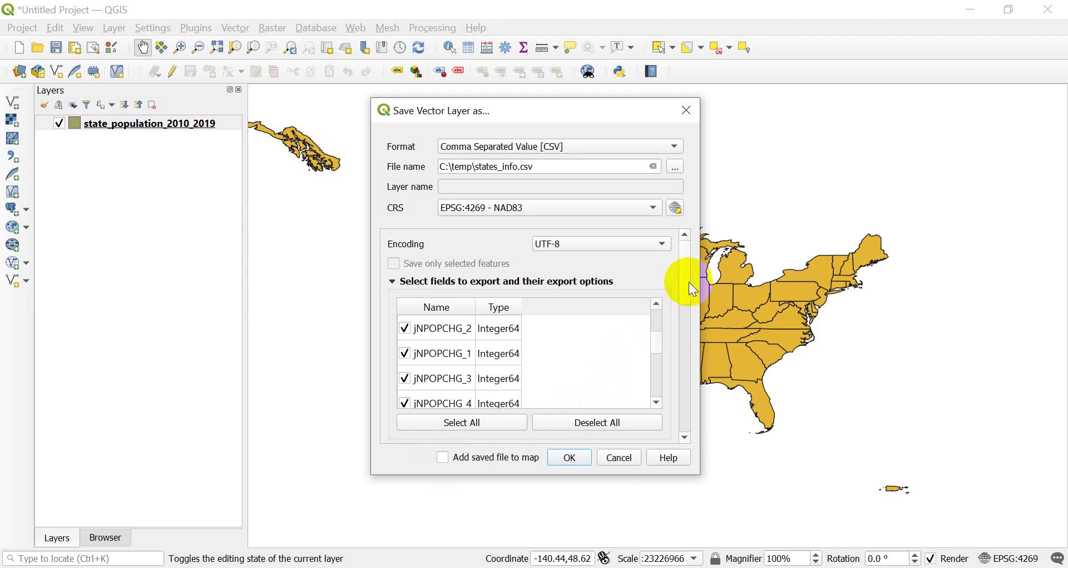
scroll(684, 283, down, 5)
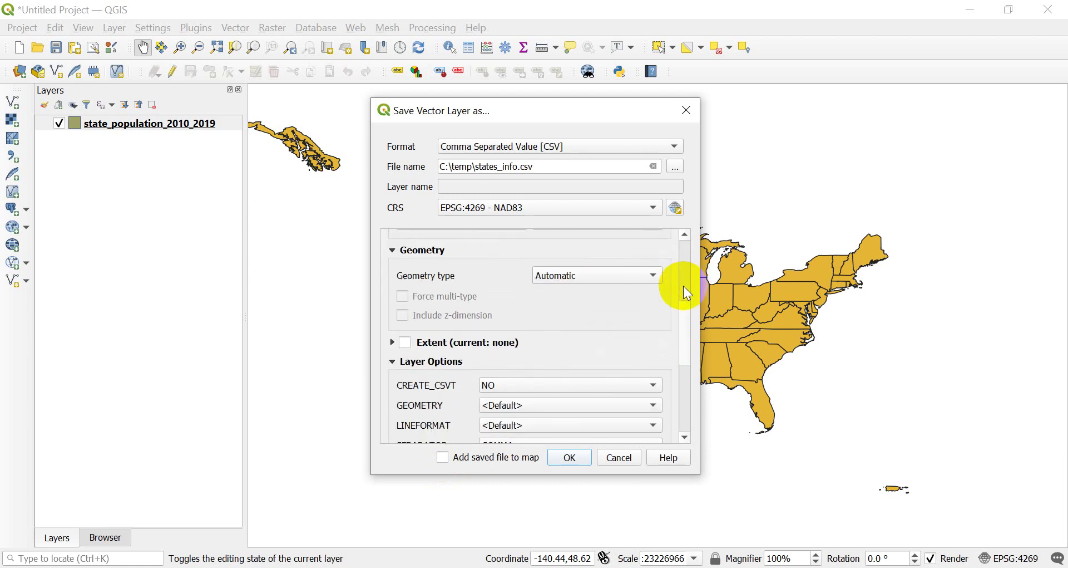
scroll(679, 324, down, 5)
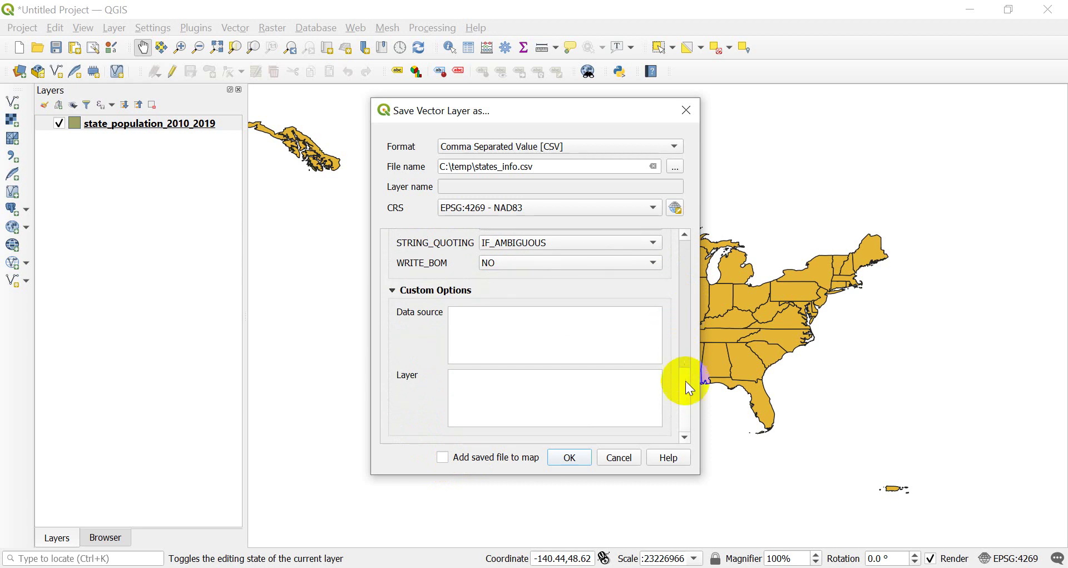
click(569, 460)
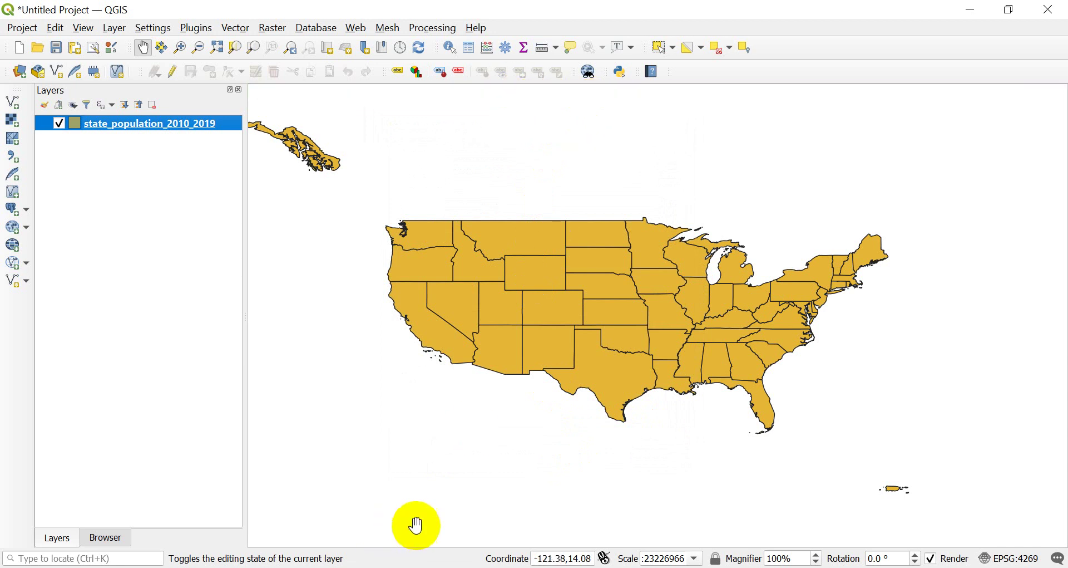
Open C:\temp\states_info.csv in Notepad++ from the File Explorer temp folder
mouse_move(152, 566)
click(149, 515)
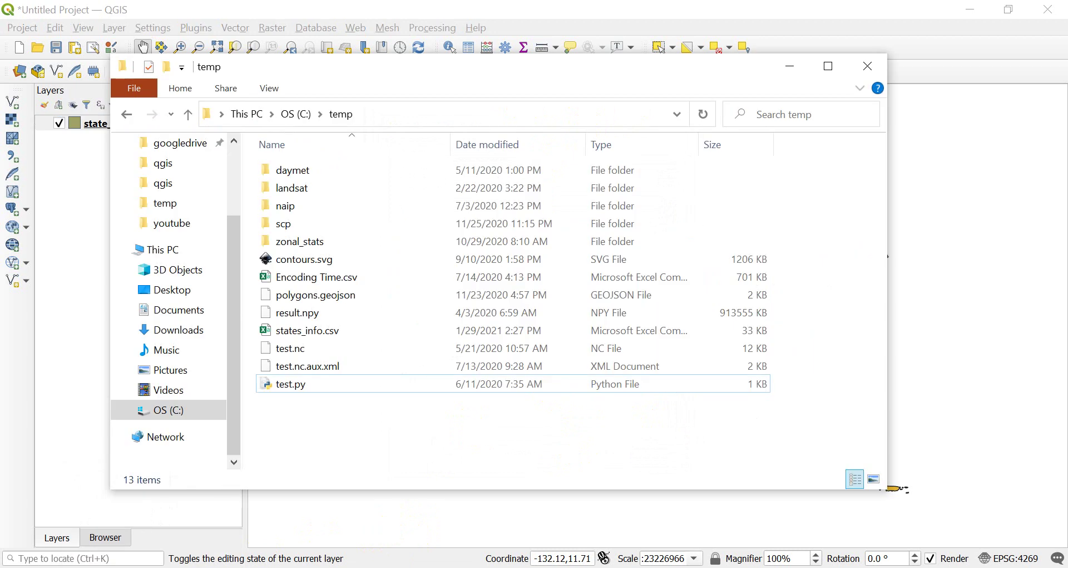
click(305, 342)
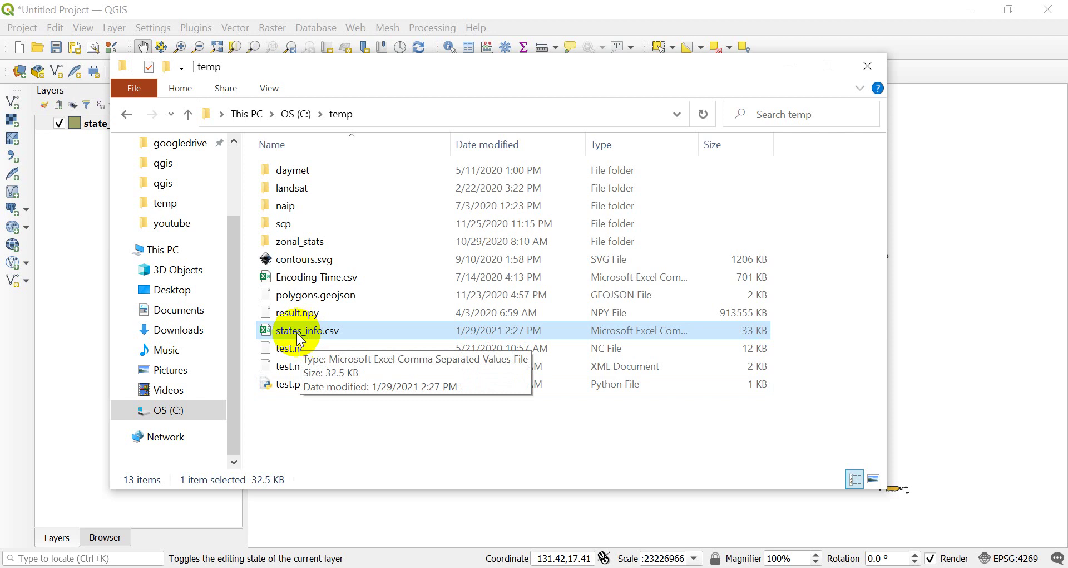
right_click(296, 332)
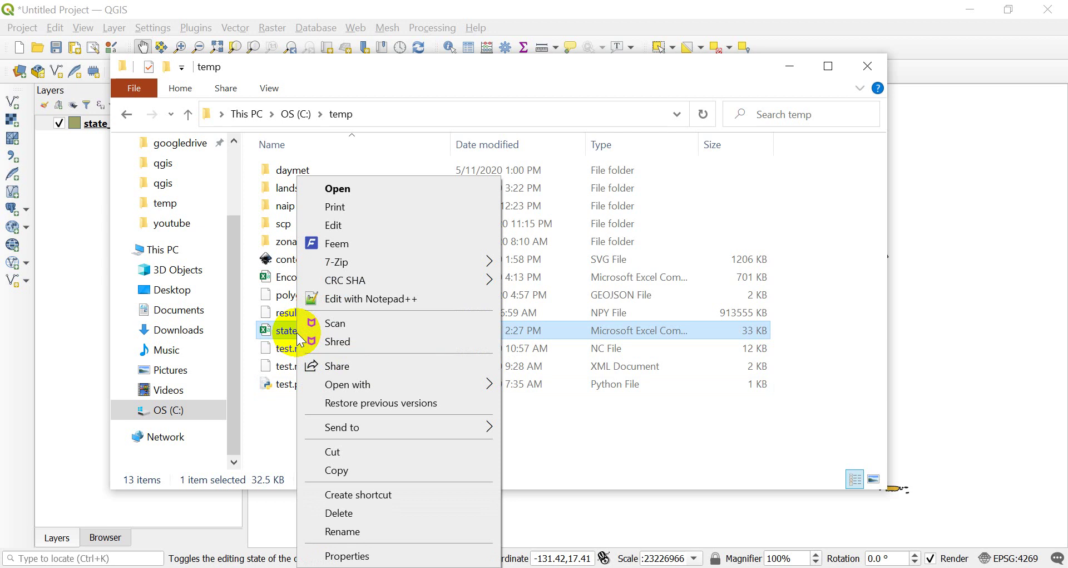
click(382, 308)
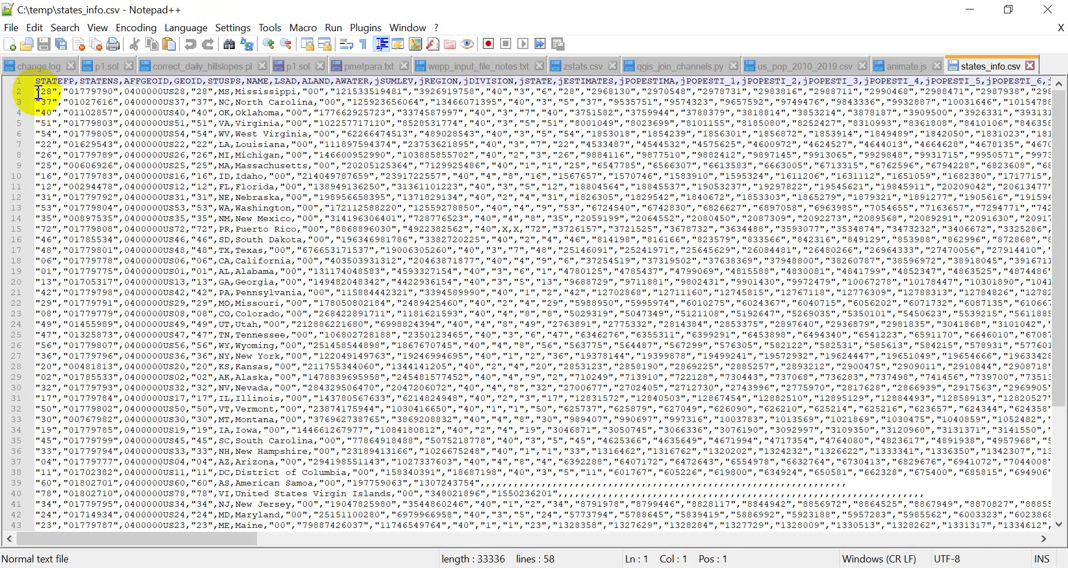
drag(36, 91, 60, 91)
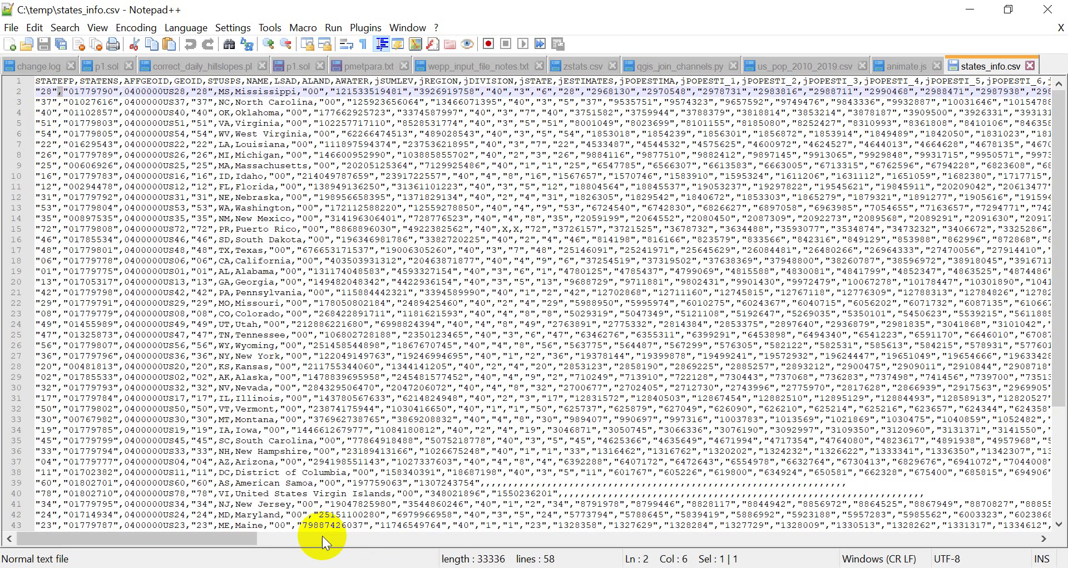
drag(238, 539, 472, 458)
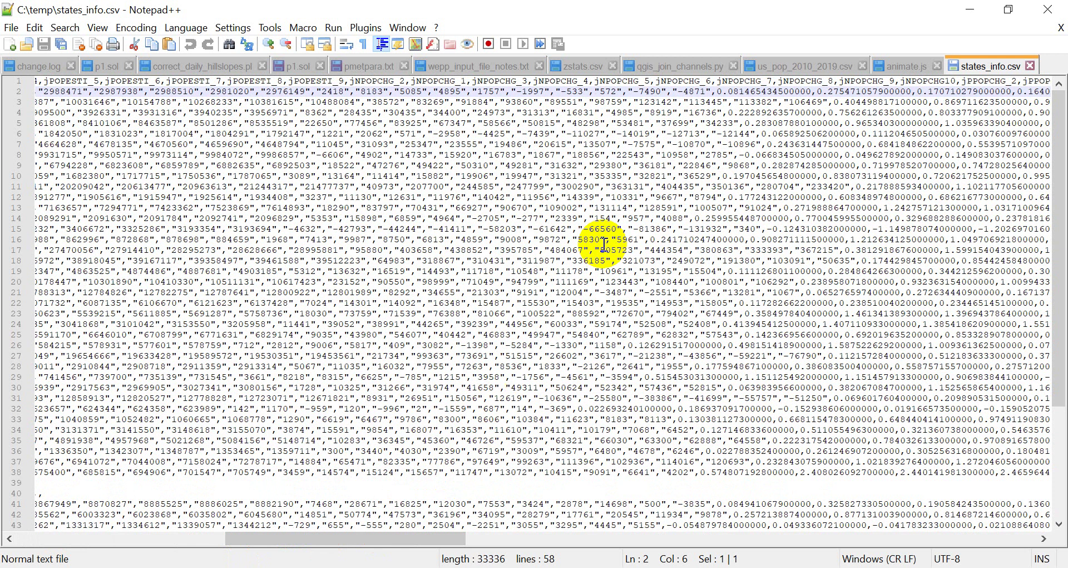
drag(346, 543, 482, 270)
drag(586, 95, 648, 83)
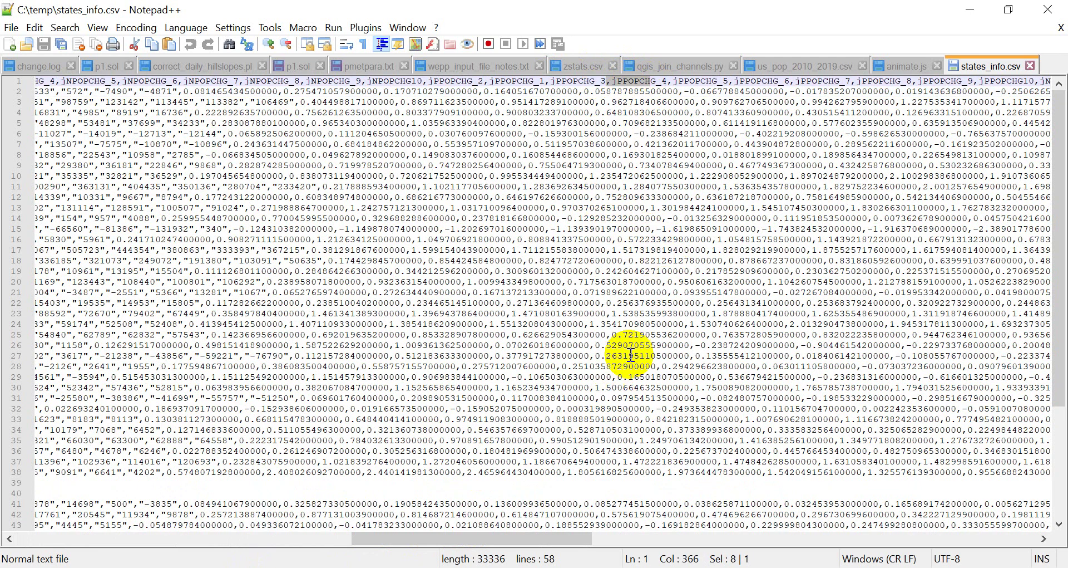
drag(573, 537, 195, 507)
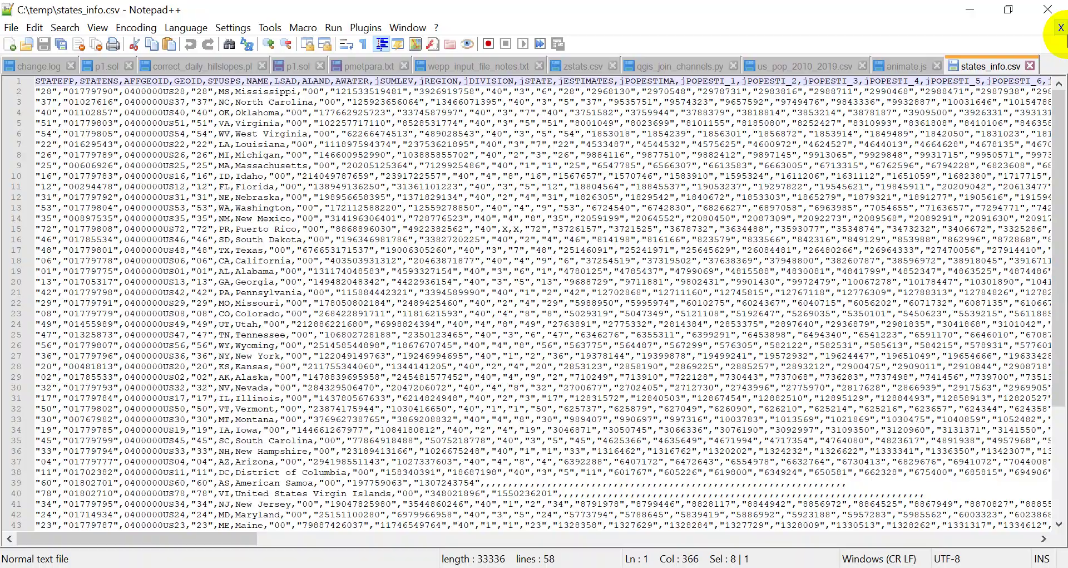
Close Notepad++ and open states_info.csv from C:\temp in Excel
click(1047, 9)
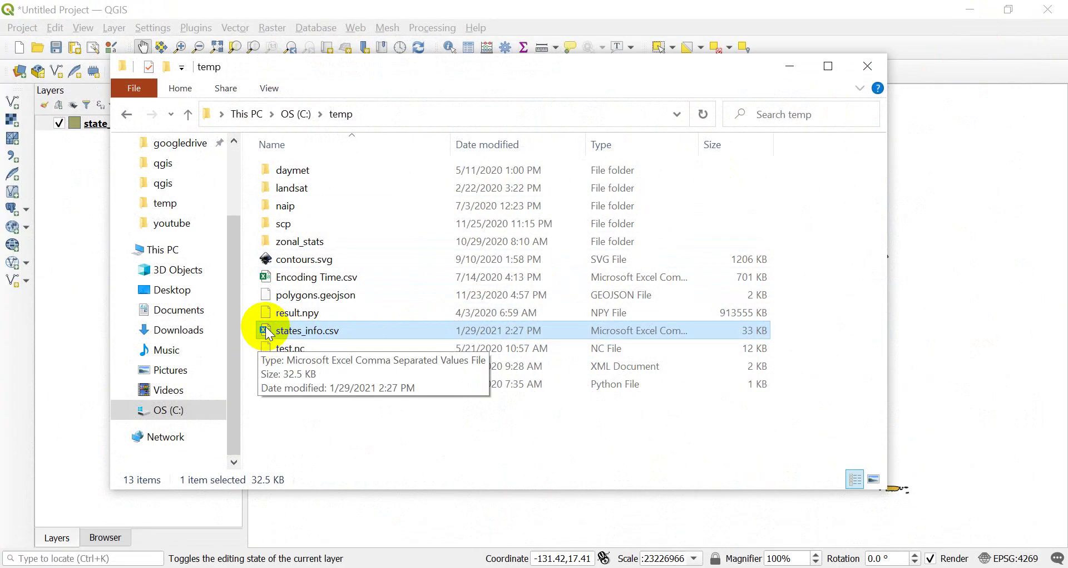
click(322, 330)
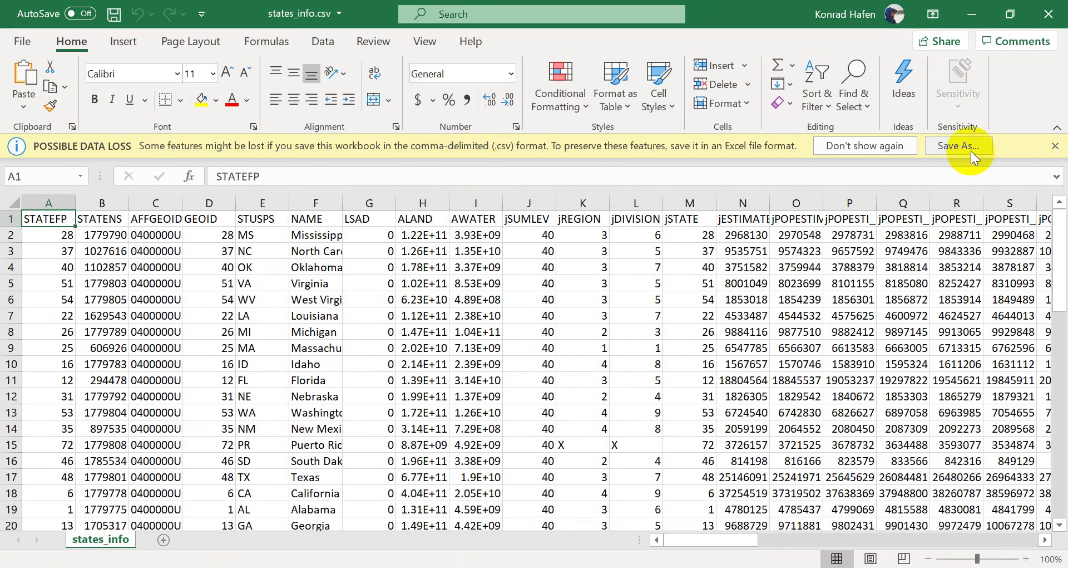
Dismiss the data-loss bar, choose Excel Workbook (*.xlsx) in Save As, then close Excel unsaved
click(1056, 145)
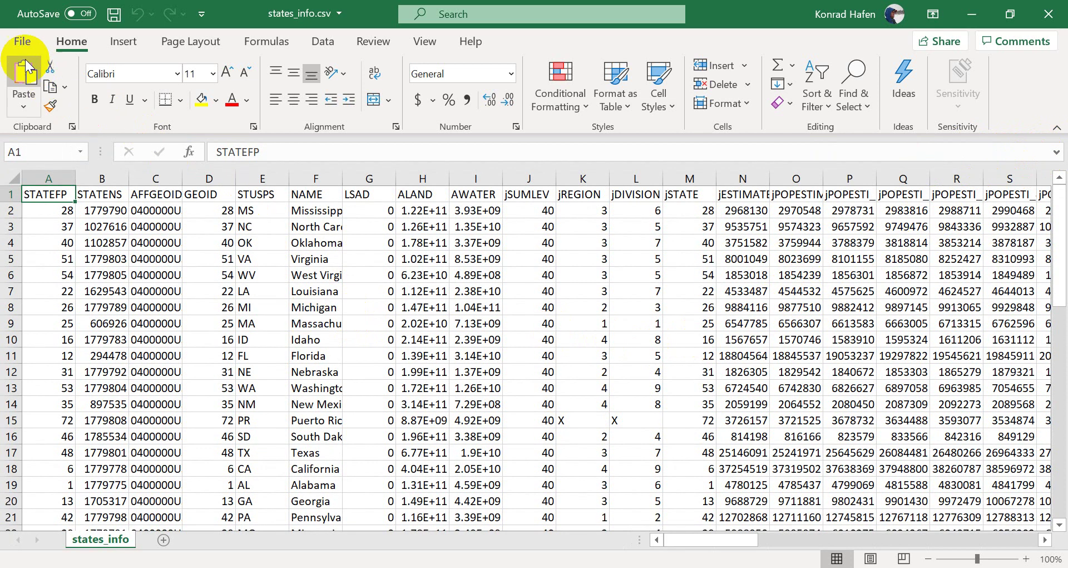
click(16, 41)
click(55, 267)
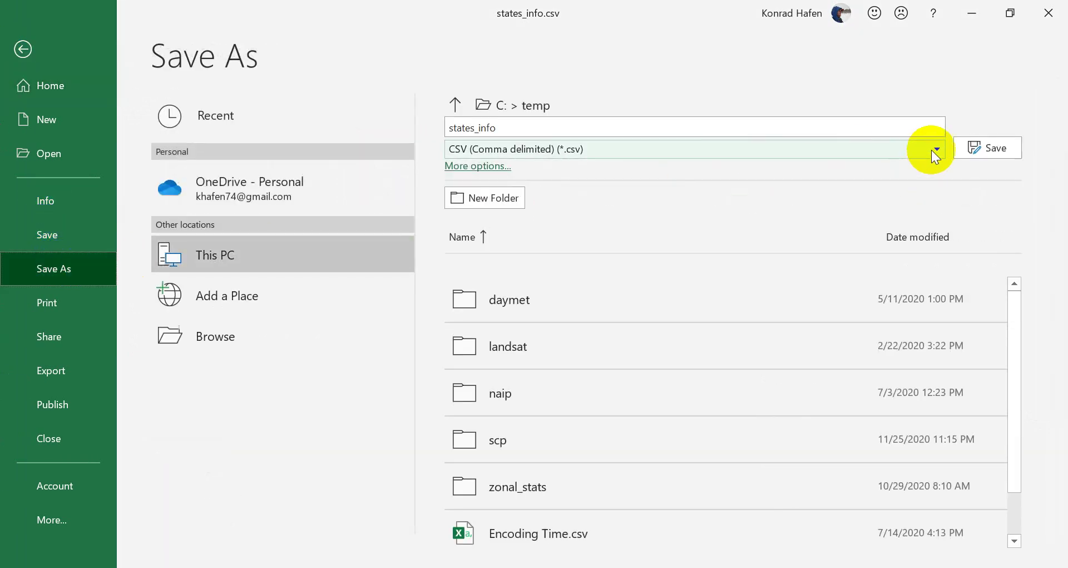
click(932, 147)
click(541, 173)
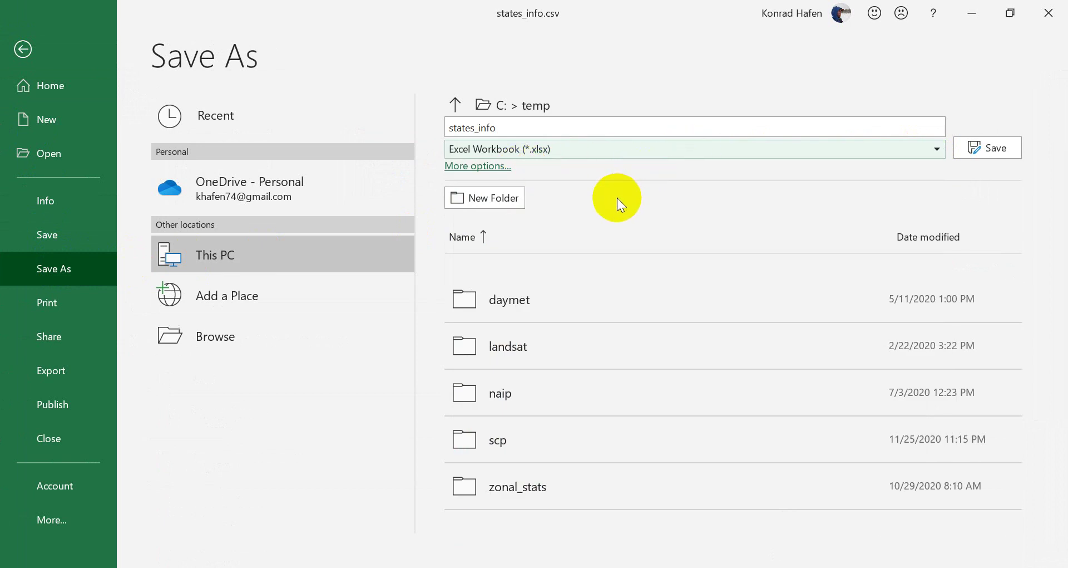
click(1049, 22)
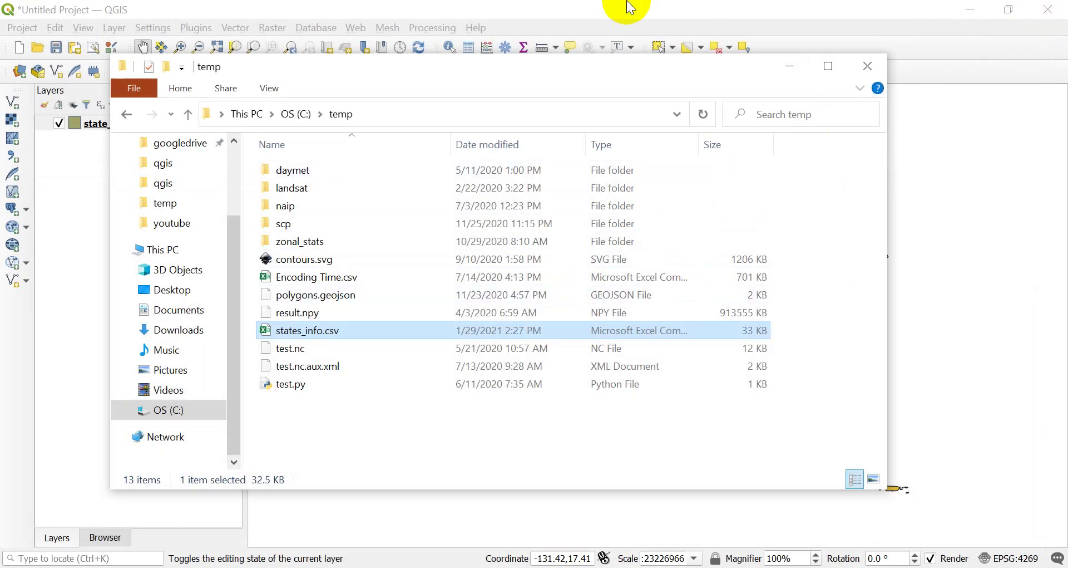
click(602, 6)
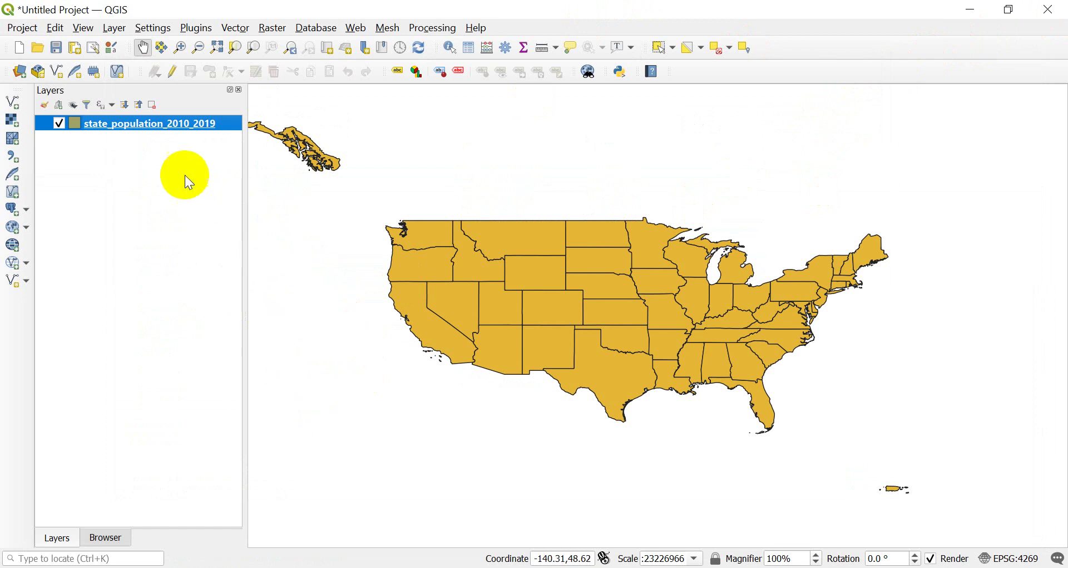
Reopen Export > Save Features As for the state_population_2010_2019 layer
right_click(106, 120)
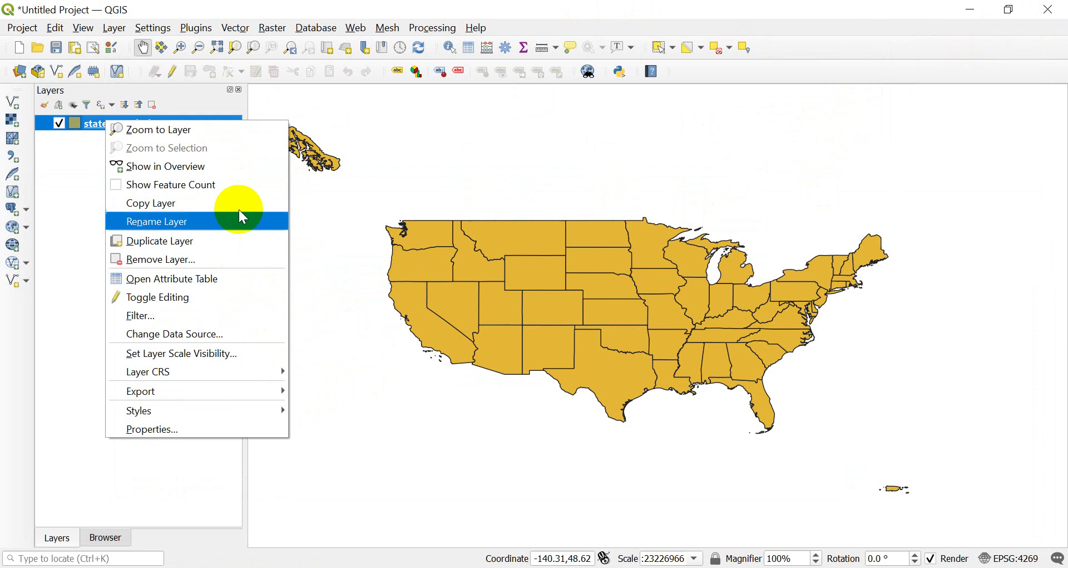
mouse_move(238, 389)
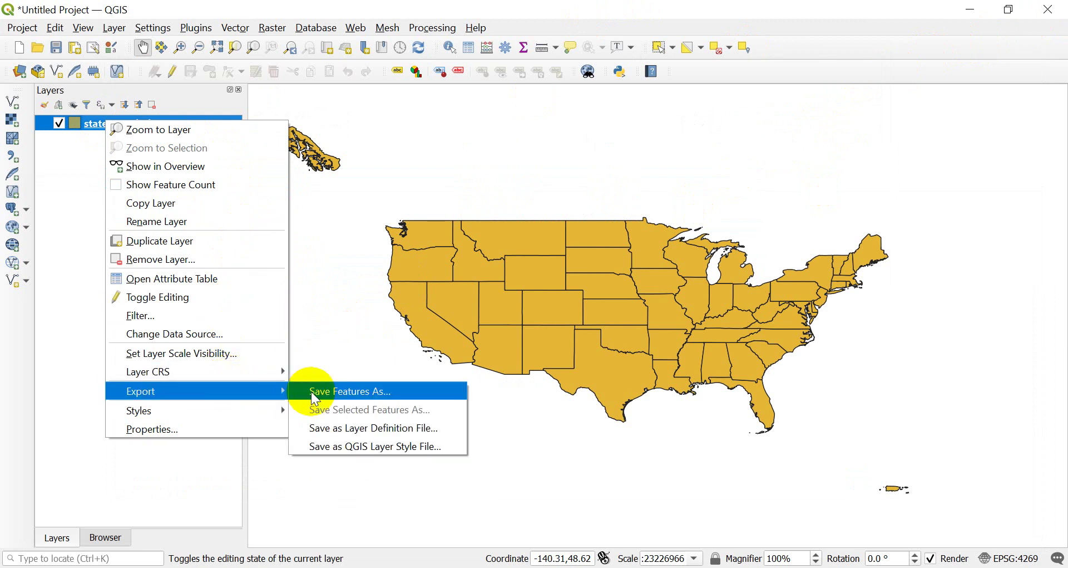
click(345, 396)
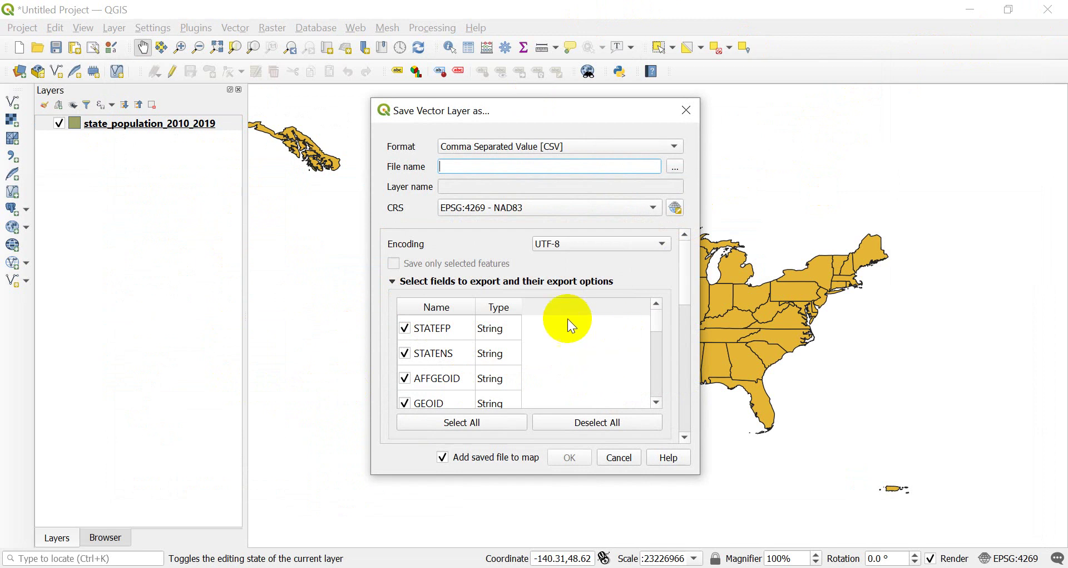
Choose MS Office Open XML spreadsheet [XLSX] format, name the file C:\temp\states_info, and export
click(554, 147)
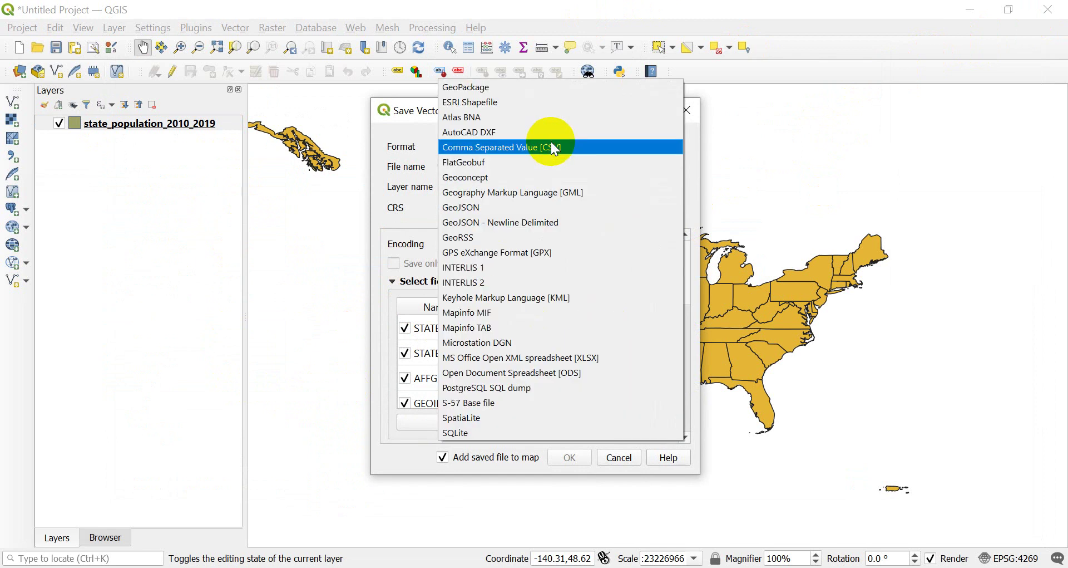
click(584, 358)
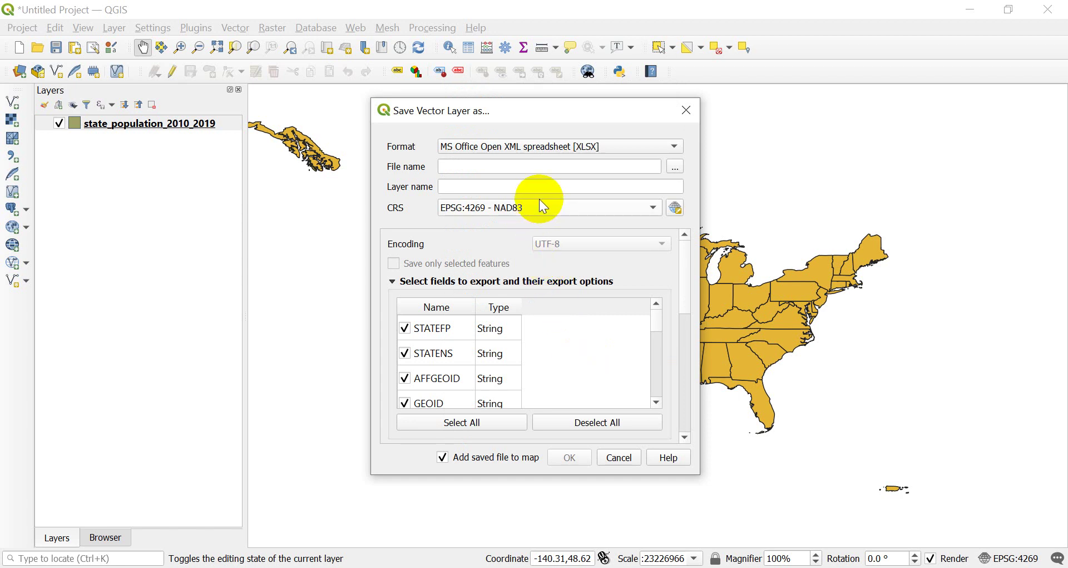
click(677, 168)
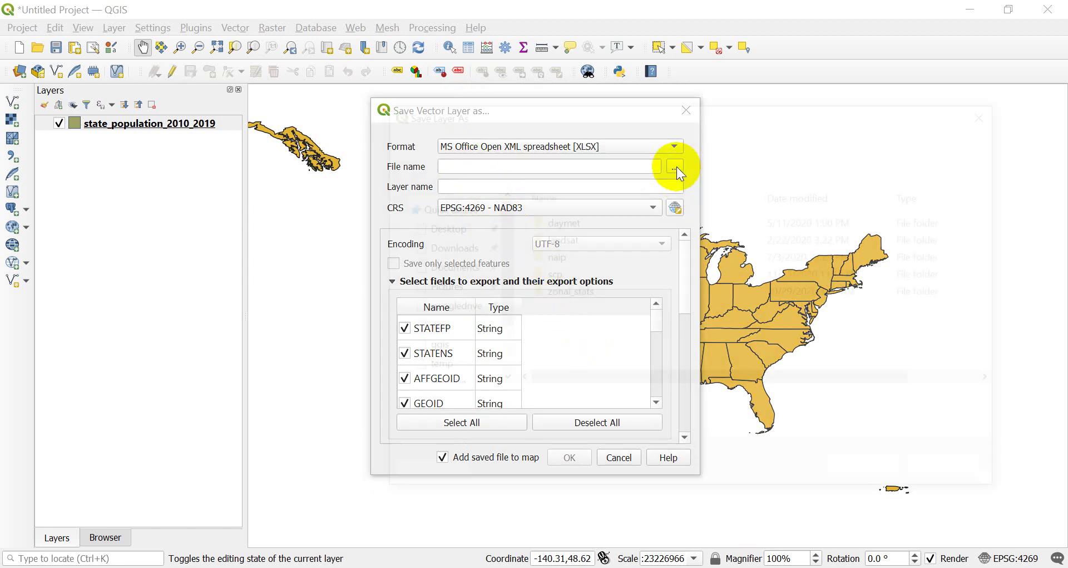
text(state)
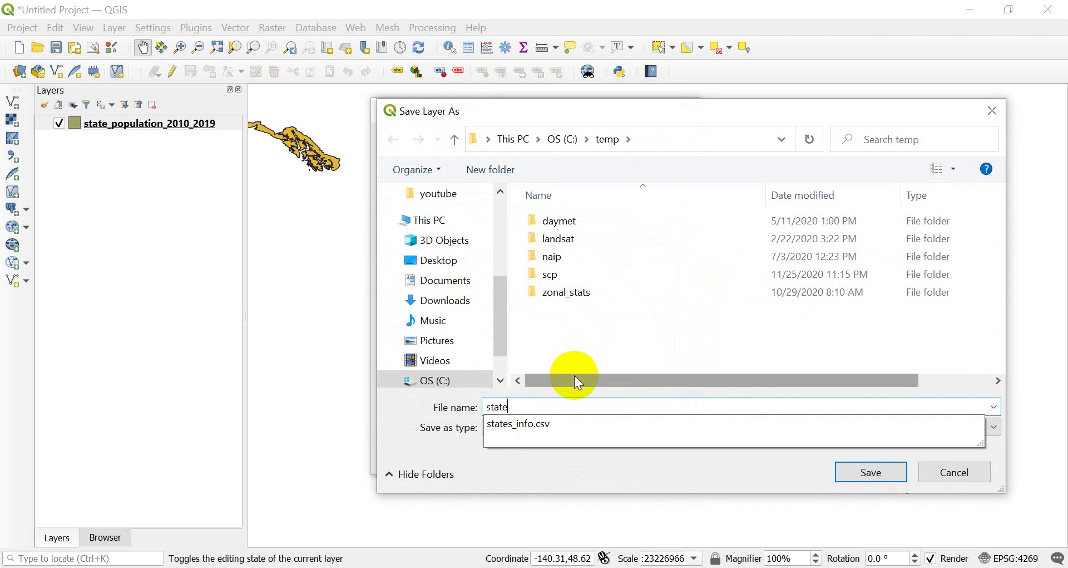
key(Down)
key(BackSpace)
key(BackSpace)
key(BackSpace)
key(BackSpace)
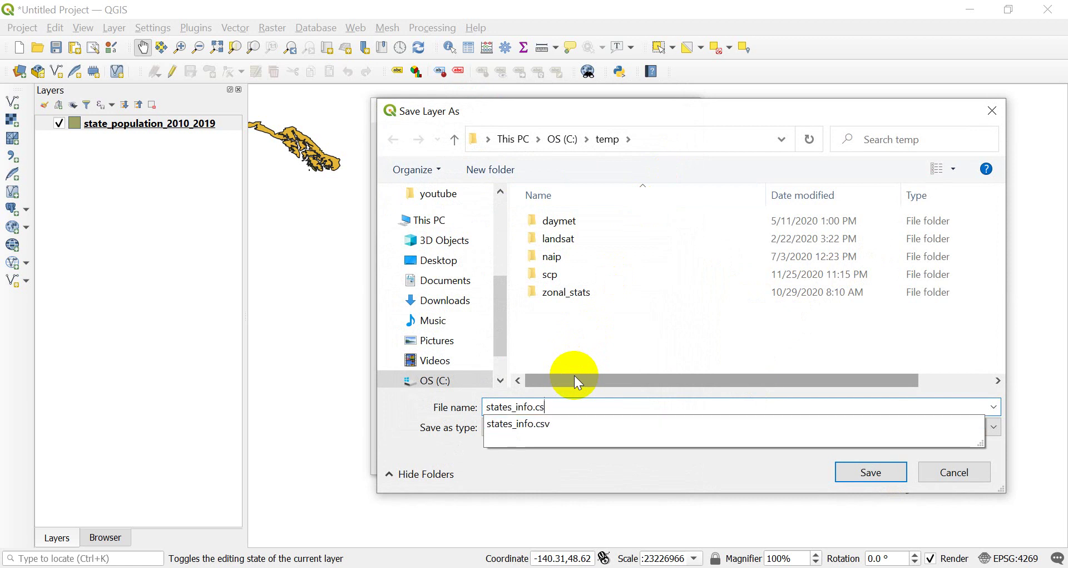
click(610, 471)
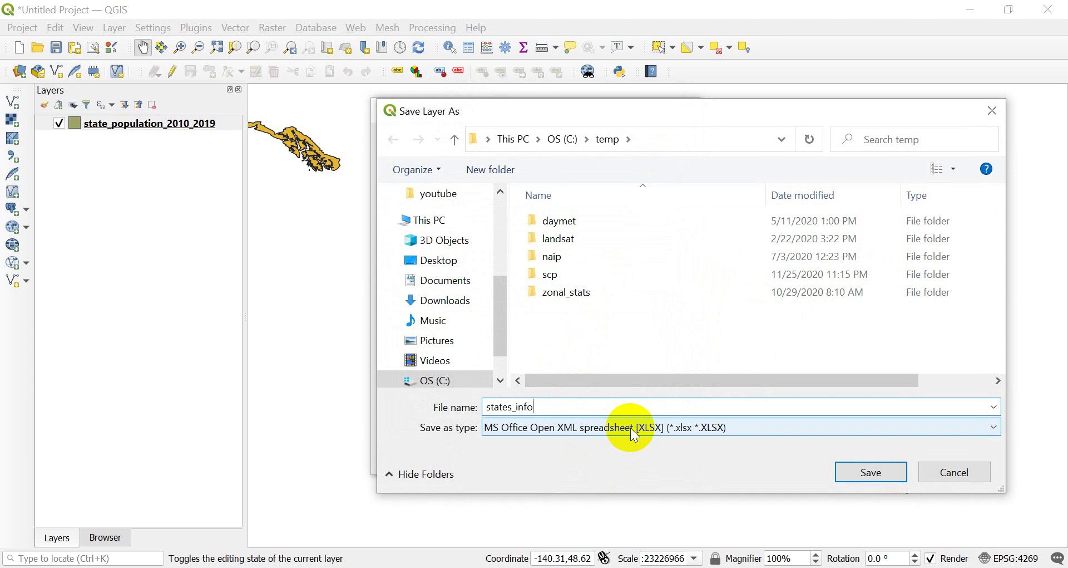
click(864, 477)
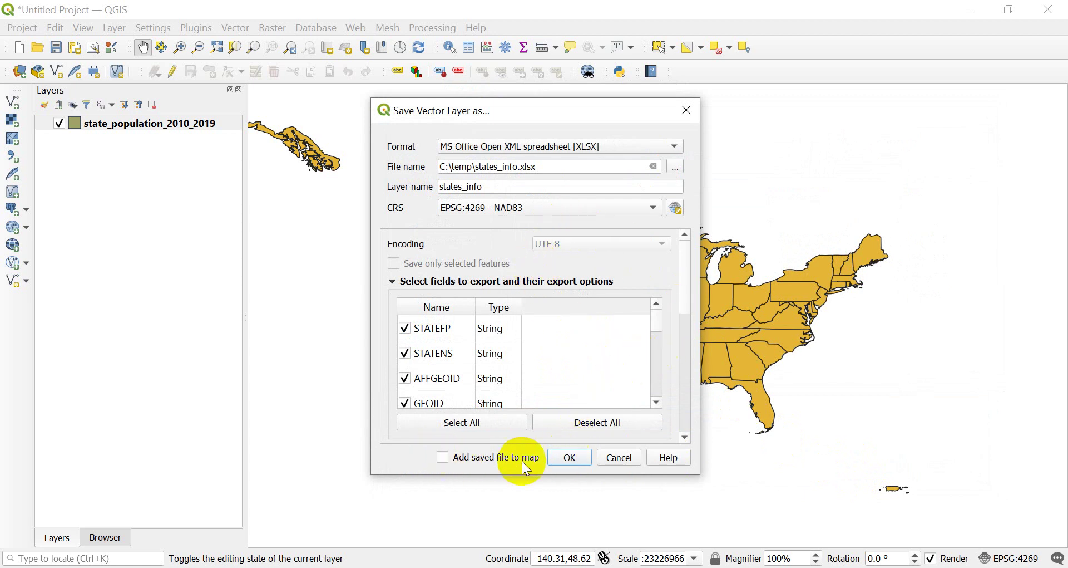
click(582, 459)
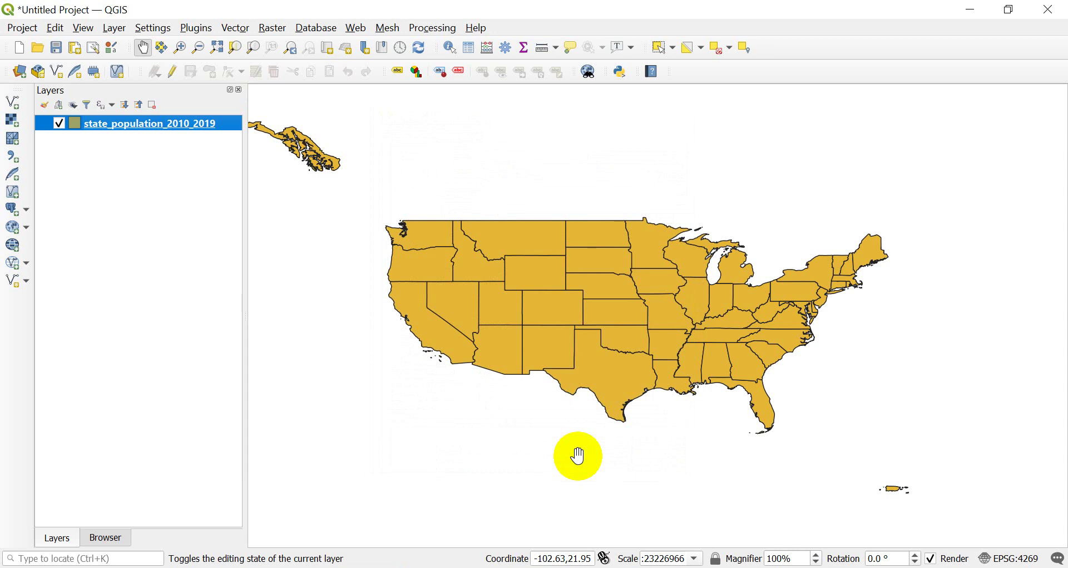
click(578, 255)
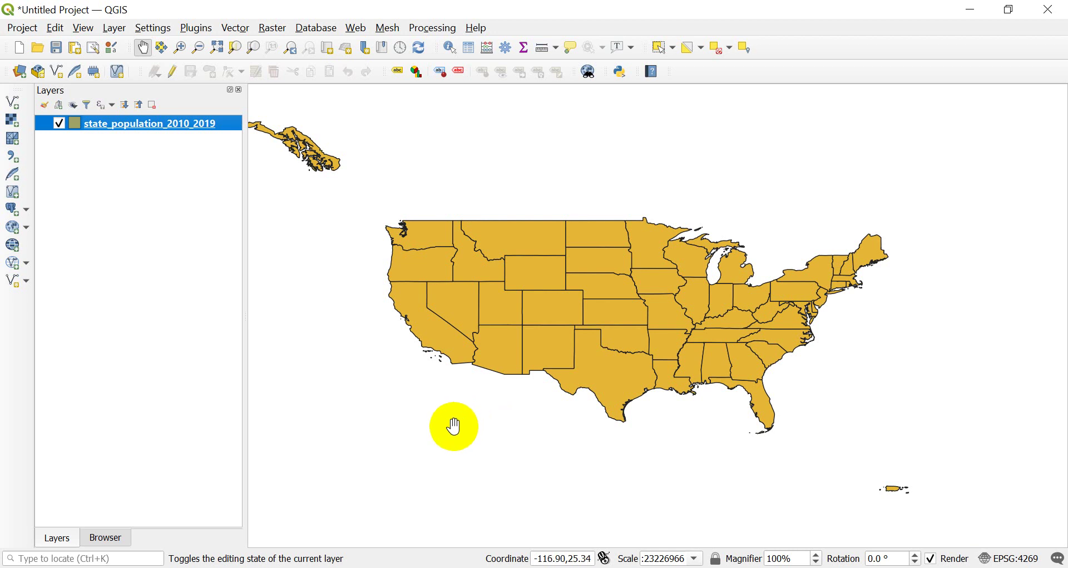
Switch to the C:\temp Explorer window and open states_info.xlsx in Excel
key(alt+Tab)
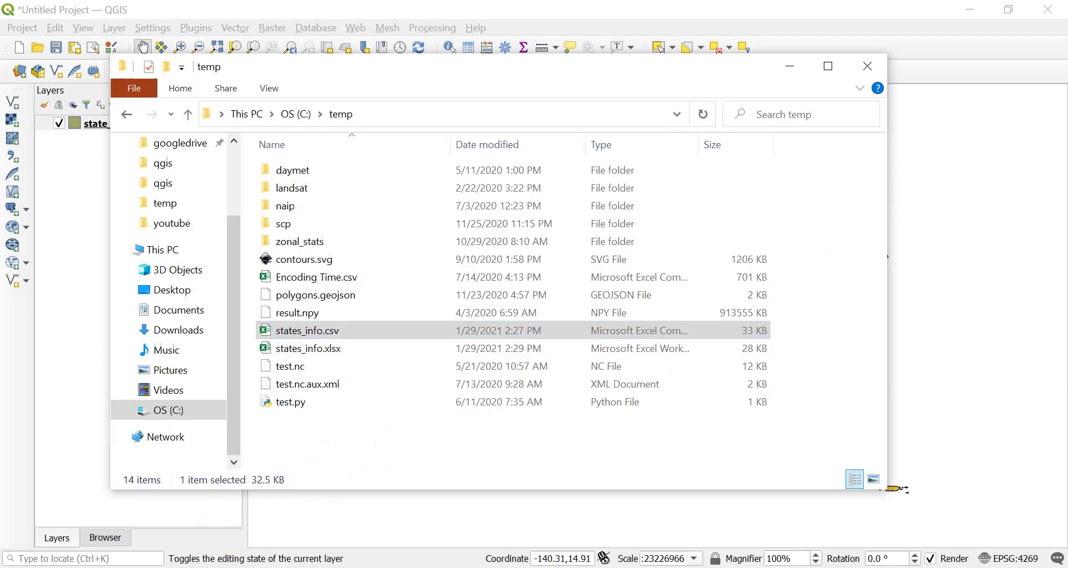
click(316, 351)
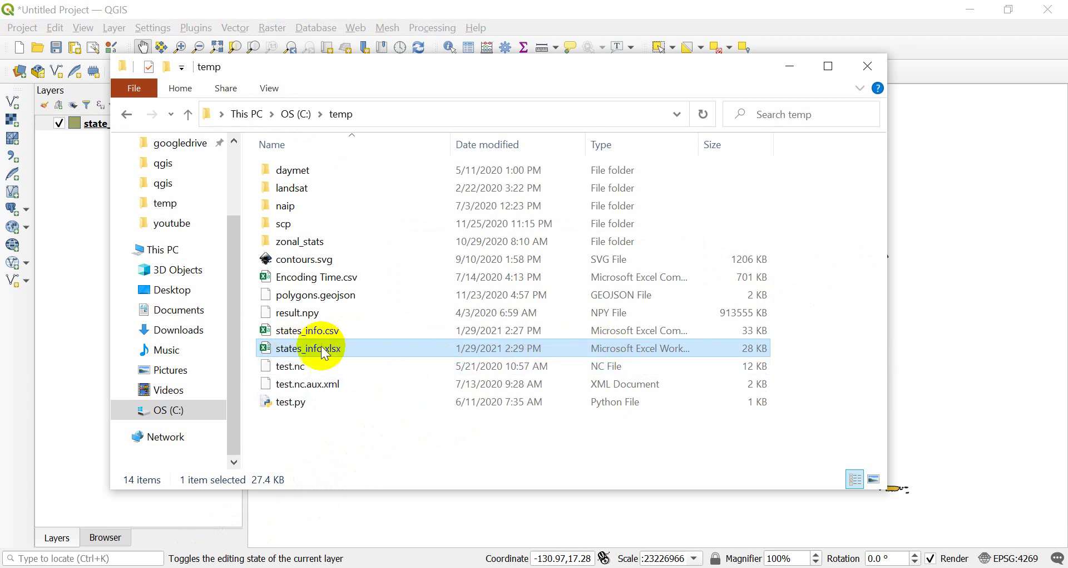
double_click(301, 349)
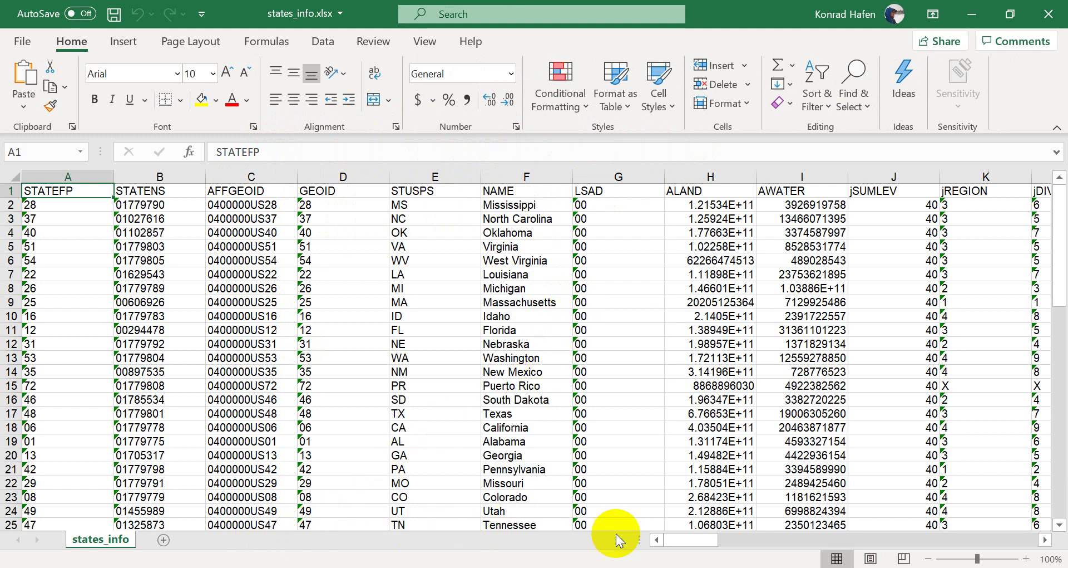
Scroll across states_info.xlsx to view the STATEFP, GEOID through JPOPESTI and JNPOPCHG columns
mouse_move(675, 540)
mouse_down()
mouse_move(796, 528)
mouse_move(662, 530)
mouse_up()
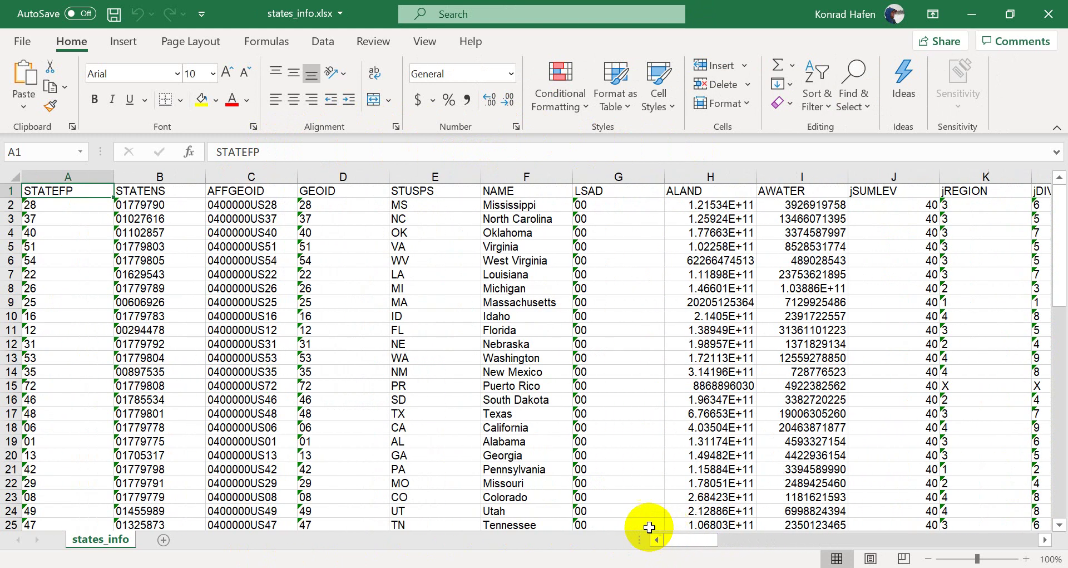
mouse_move(421, 567)
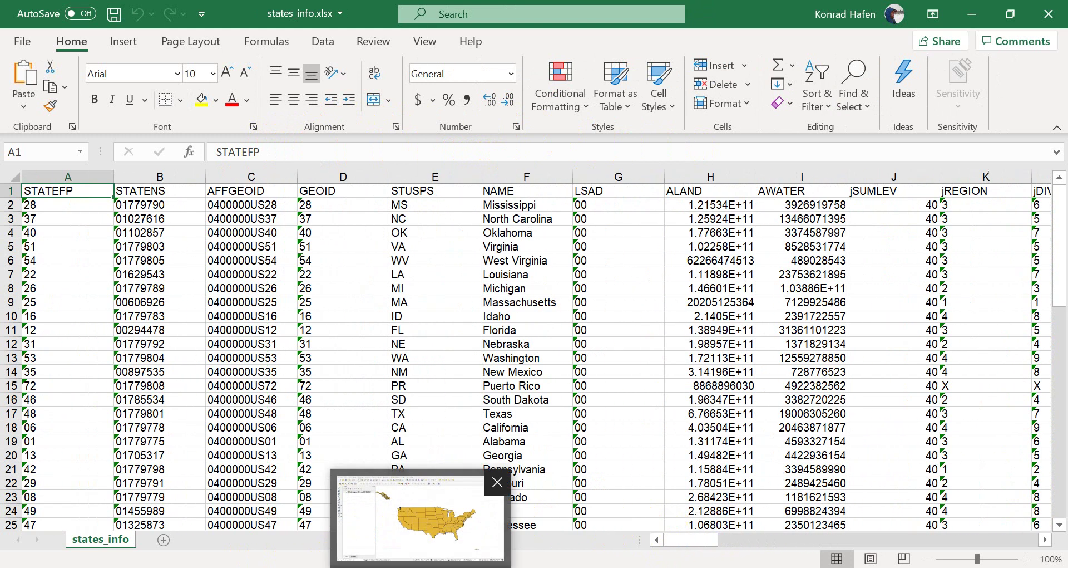